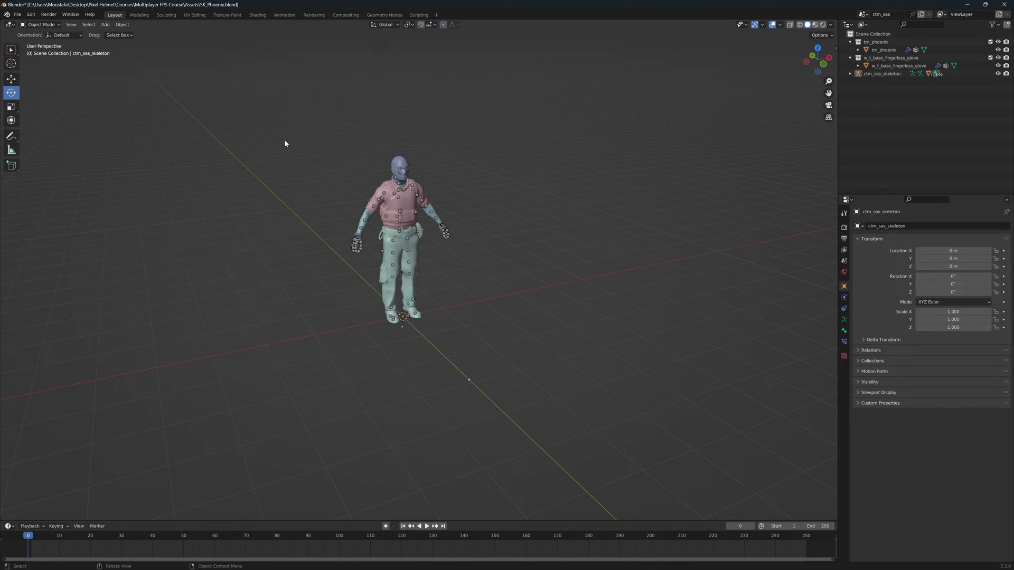
With the Move tool active, box-select the character's body mesh, gloves and skeleton
middle_drag(288, 164, 290, 166)
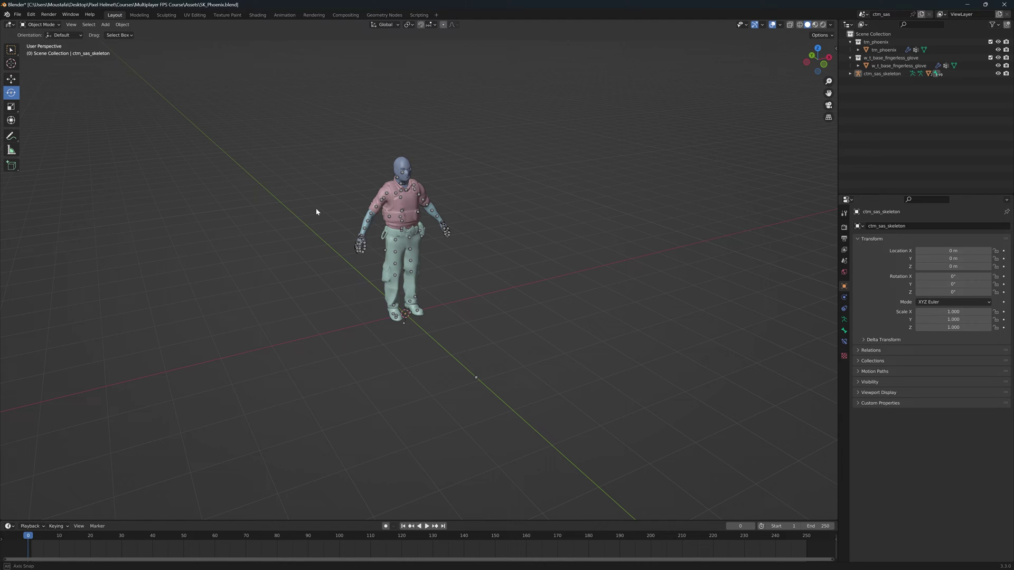
middle_drag(316, 208, 366, 332)
key(shift+space)
key(g)
drag(295, 122, 555, 418)
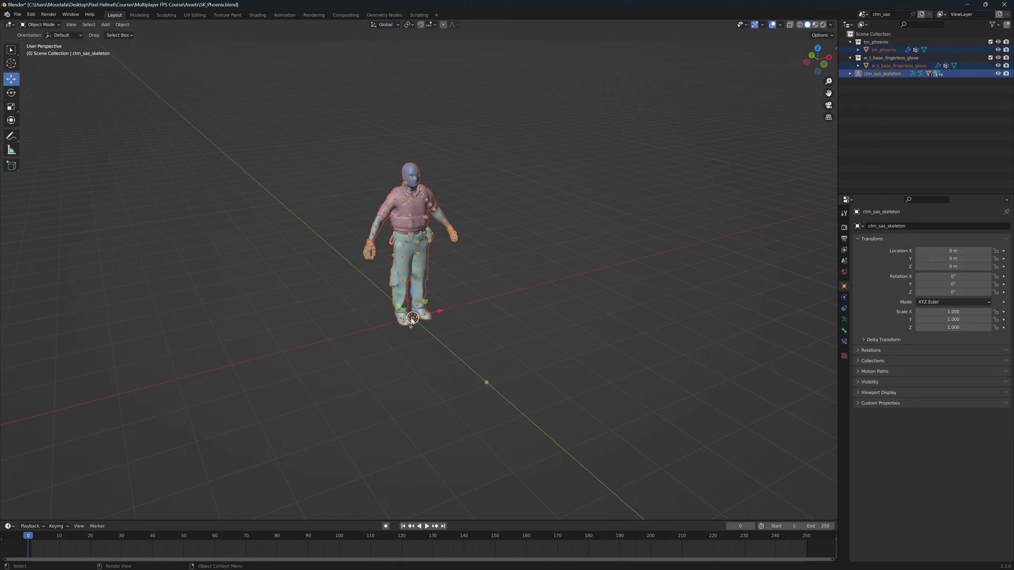
Zoom and orbit the view to look at the character straight from the front
scroll(413, 319, up, 5)
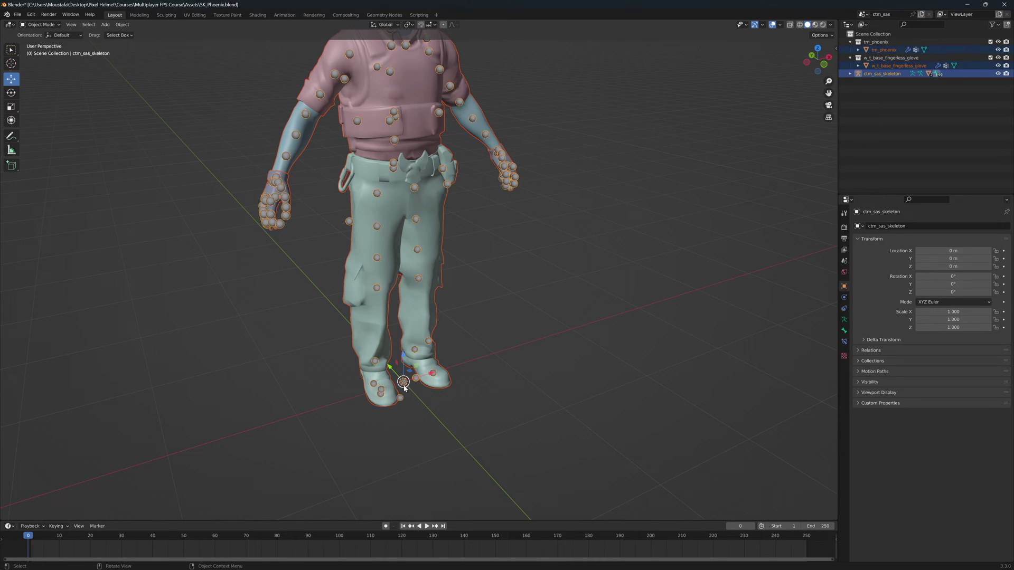
scroll(397, 384, down, 5)
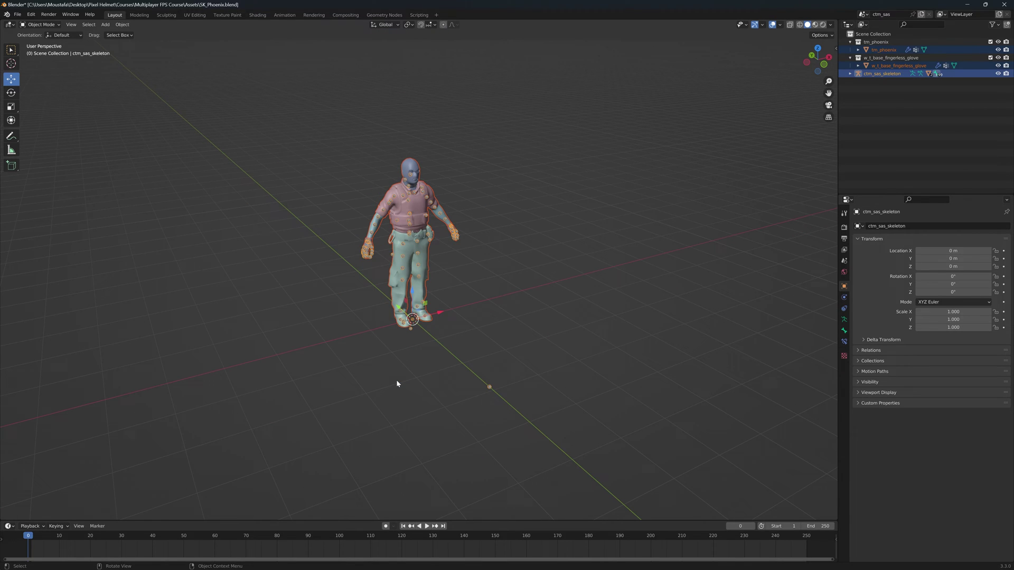
mouse_move(397, 384)
middle_down()
mouse_move(440, 382)
mouse_move(395, 379)
middle_up()
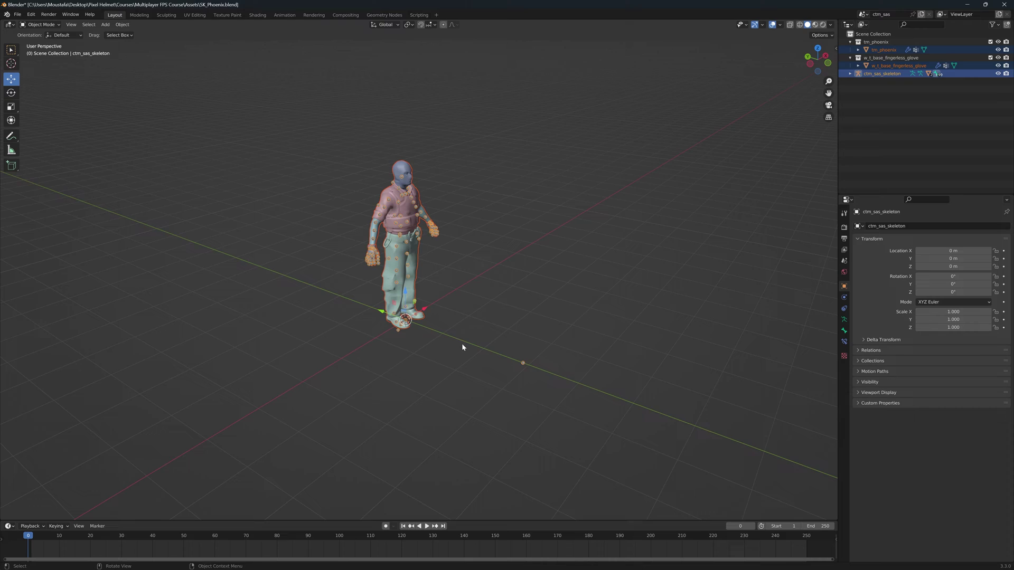
middle_drag(462, 347, 430, 330)
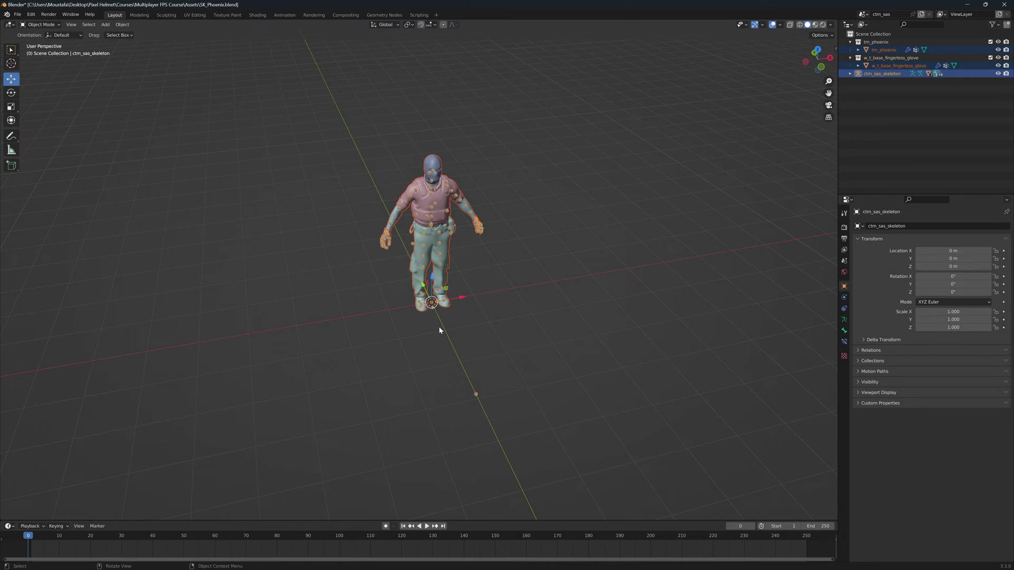
scroll(439, 327, down, 1)
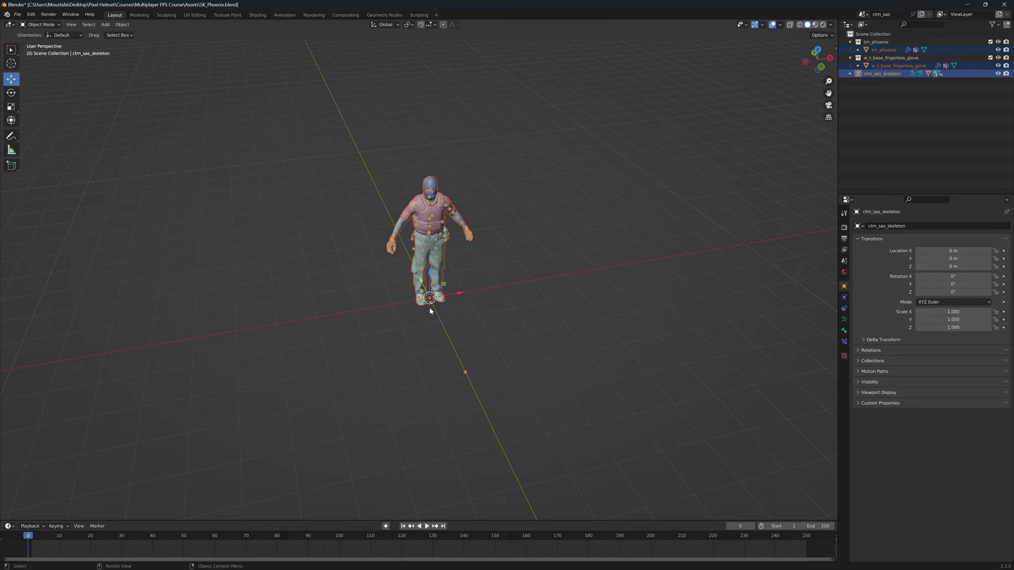
middle_drag(461, 305, 445, 301)
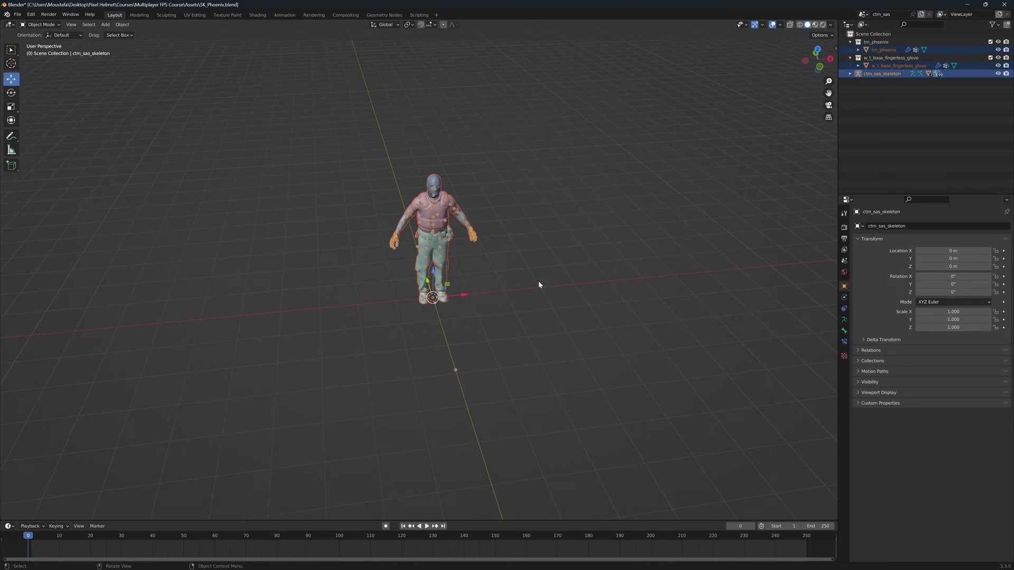
middle_drag(508, 294, 449, 293)
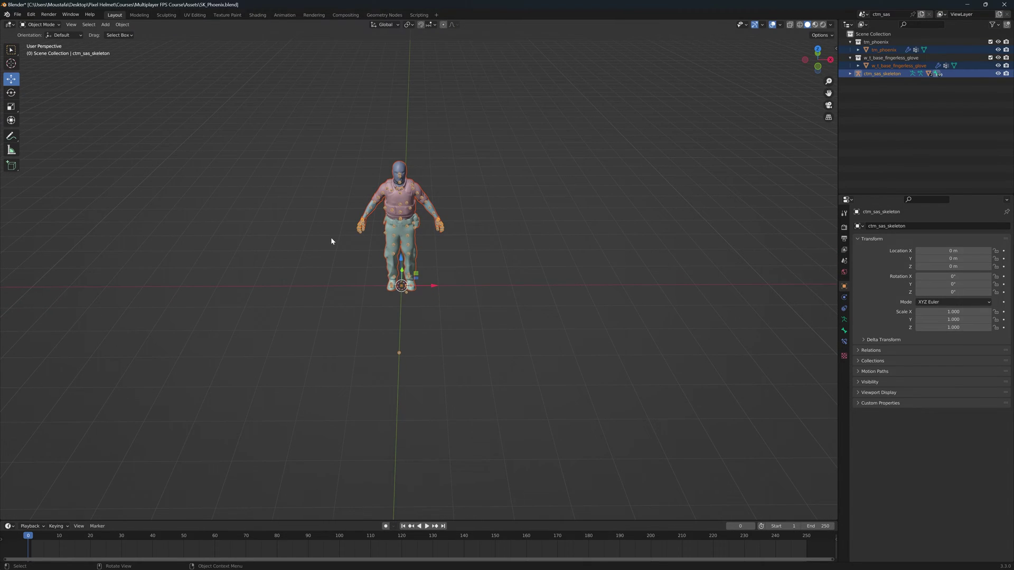
Rotate the character 90° about Z with the Rotate tool, then deselect it and view it three-quarter
click(11, 94)
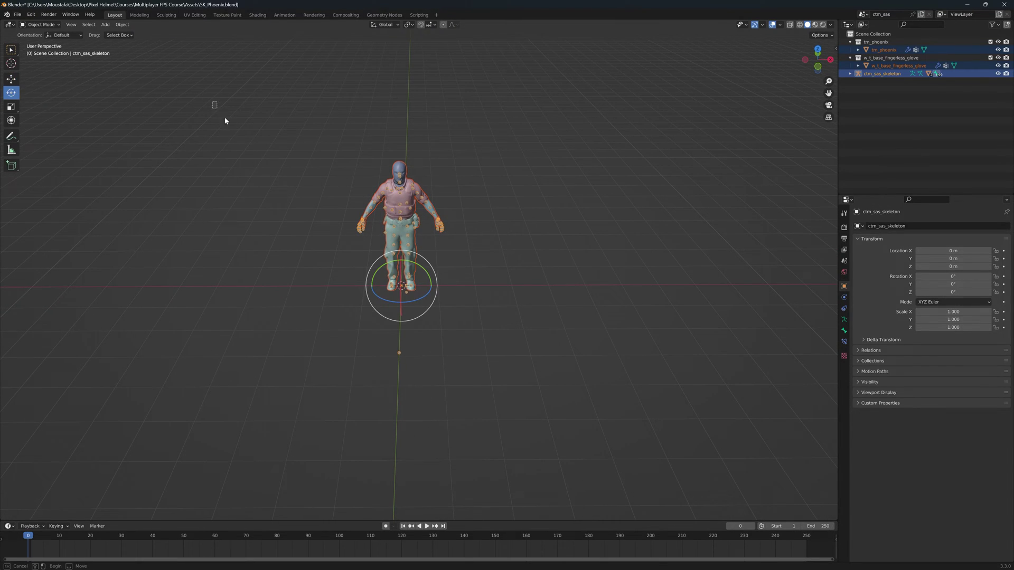
drag(212, 102, 650, 467)
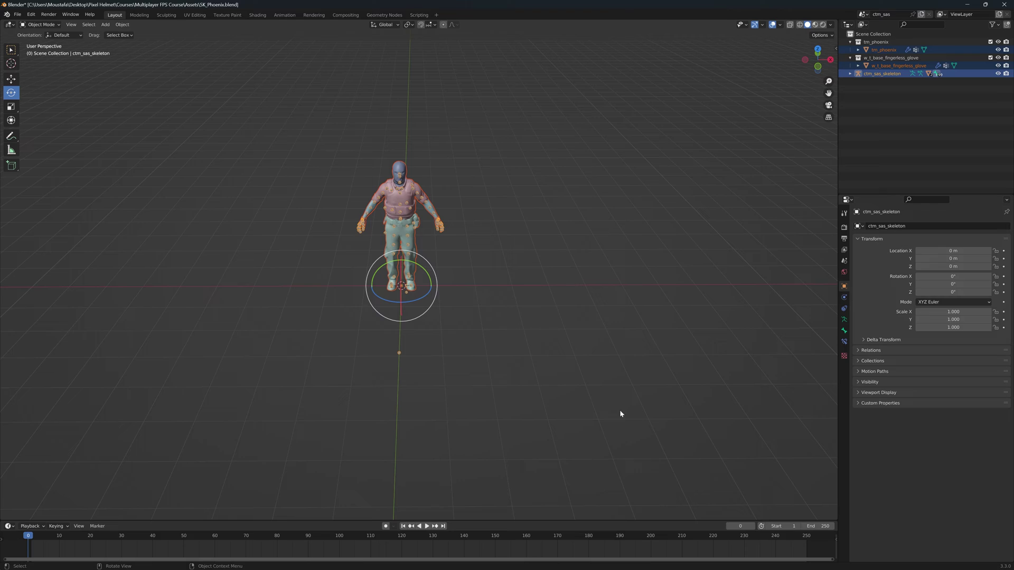
drag(417, 303, 508, 285)
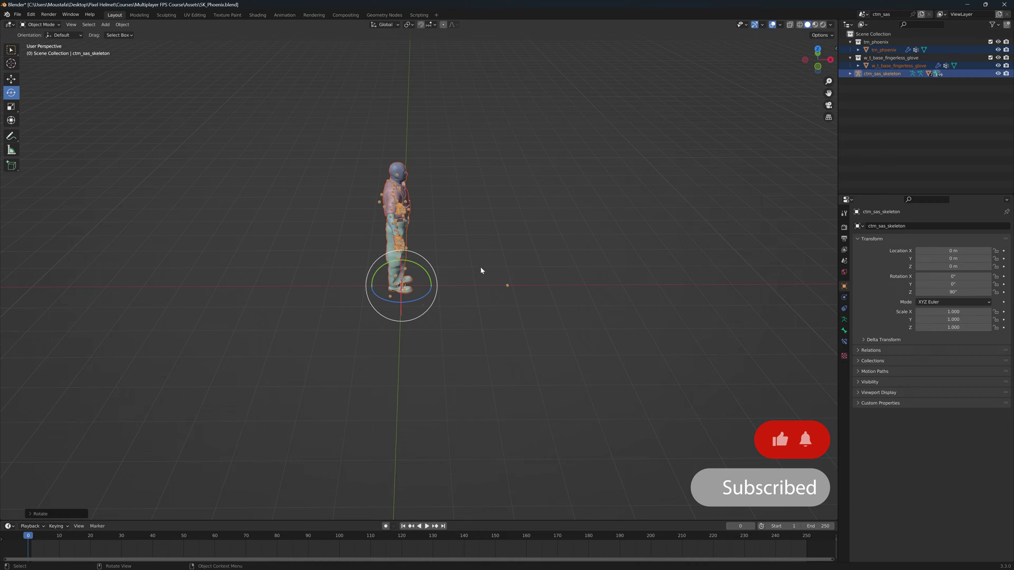
middle_drag(480, 266, 489, 263)
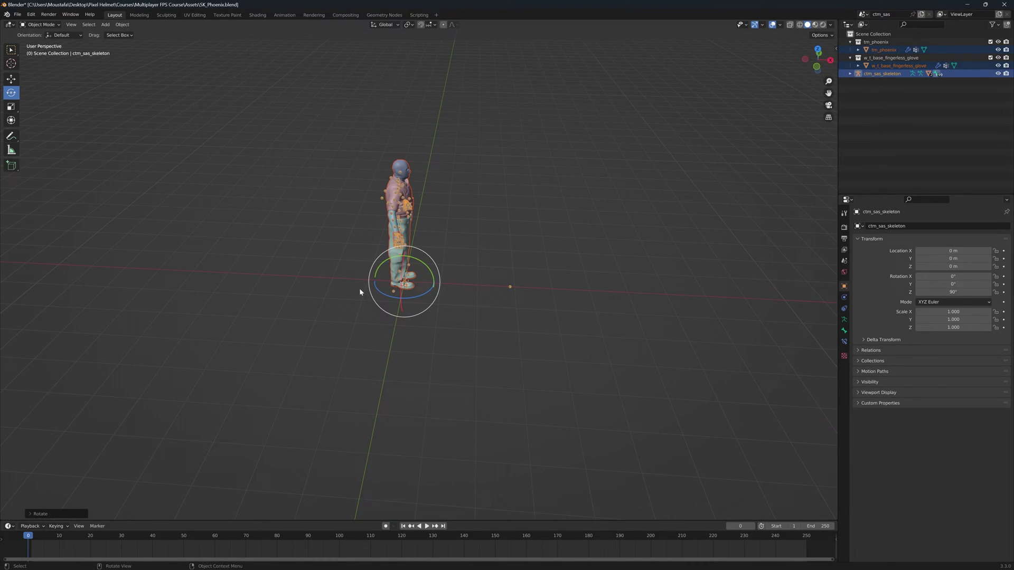
click(592, 296)
middle_drag(592, 296, 419, 351)
scroll(412, 343, up, 3)
scroll(406, 338, down, 3)
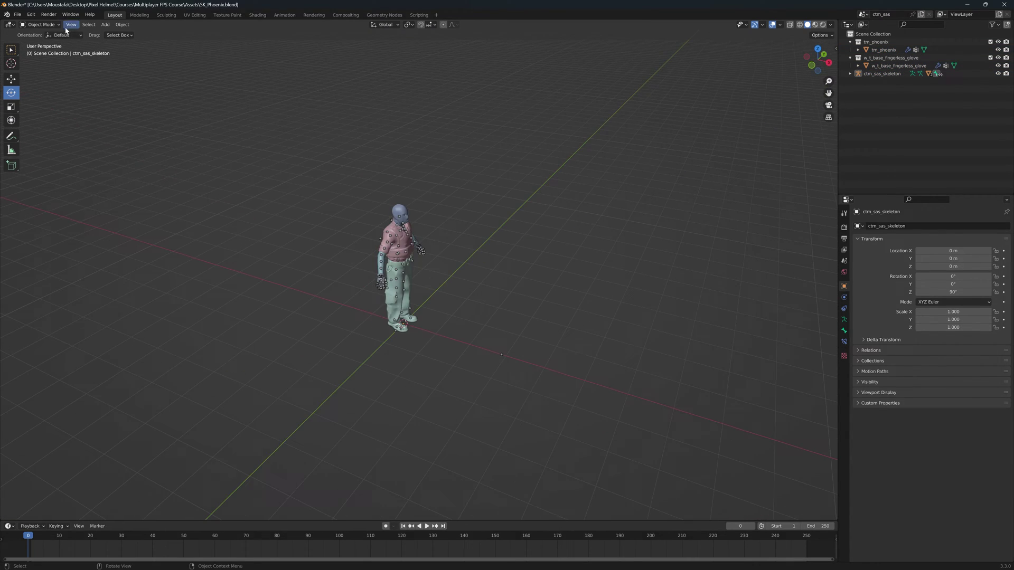
key(shift+b)
drag(272, 153, 589, 443)
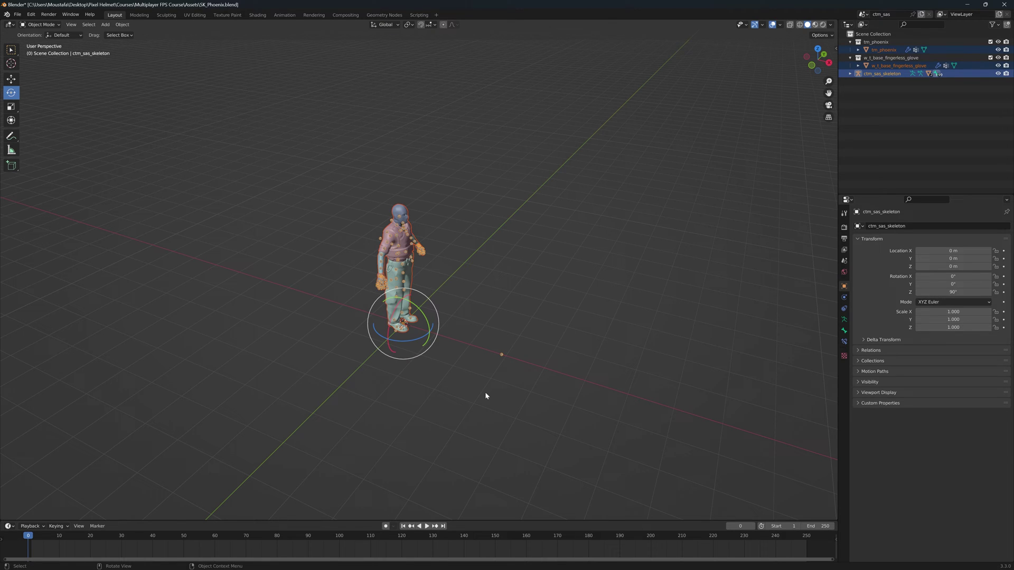
mouse_move(485, 396)
middle_down()
mouse_move(468, 394)
mouse_move(478, 397)
middle_up()
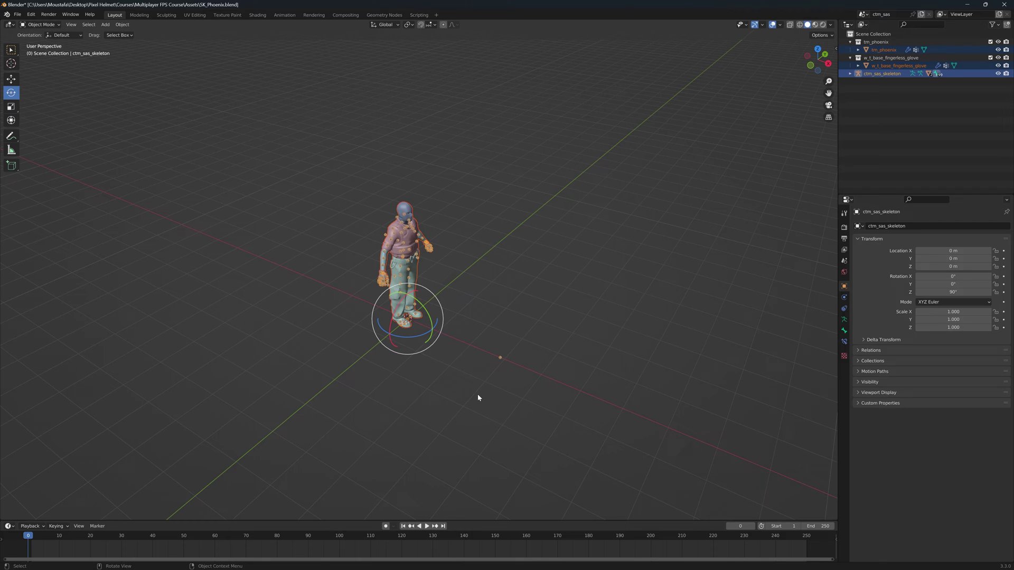
drag(179, 127, 715, 470)
scroll(306, 270, up, 1)
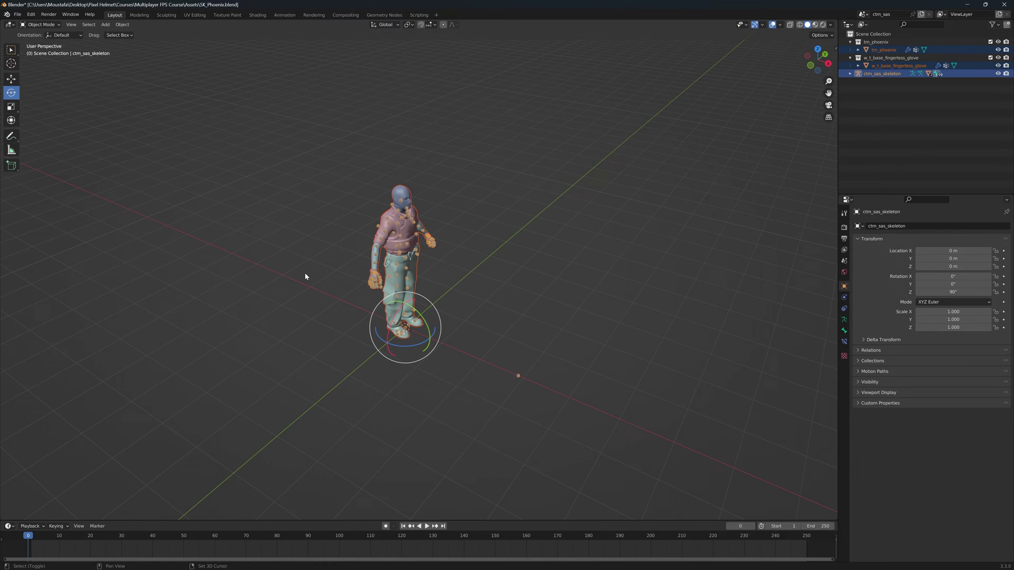
middle_drag(305, 273, 313, 258)
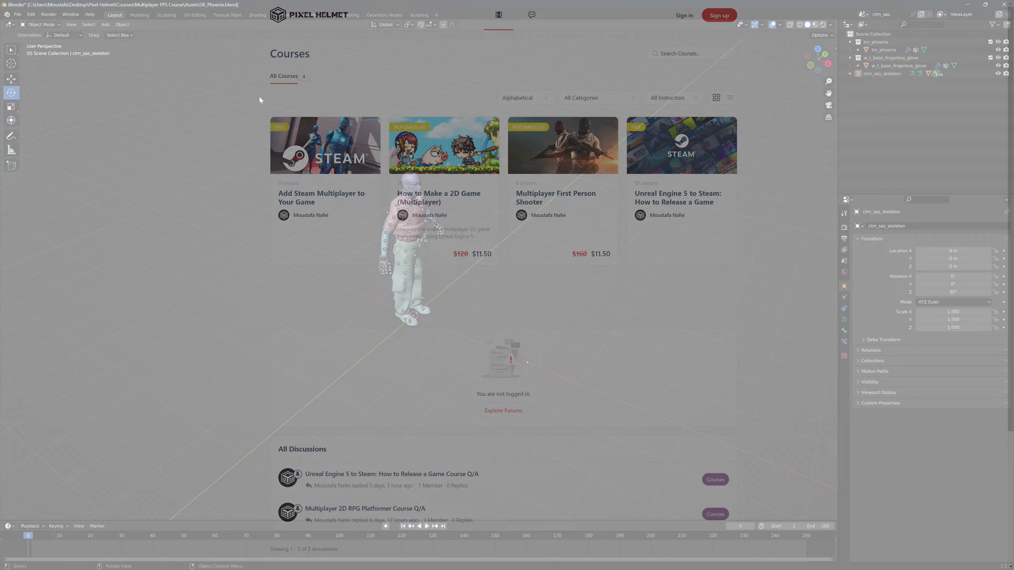
Box-select all of the character's objects and start an FBX (.fbx) export from the File menu
drag(259, 97, 630, 441)
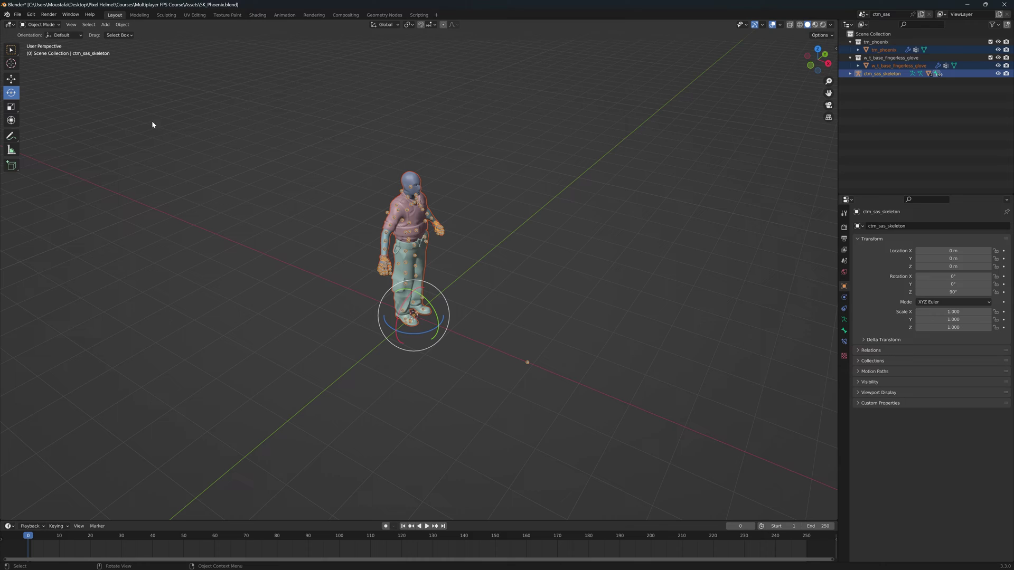
click(18, 14)
mouse_move(44, 130)
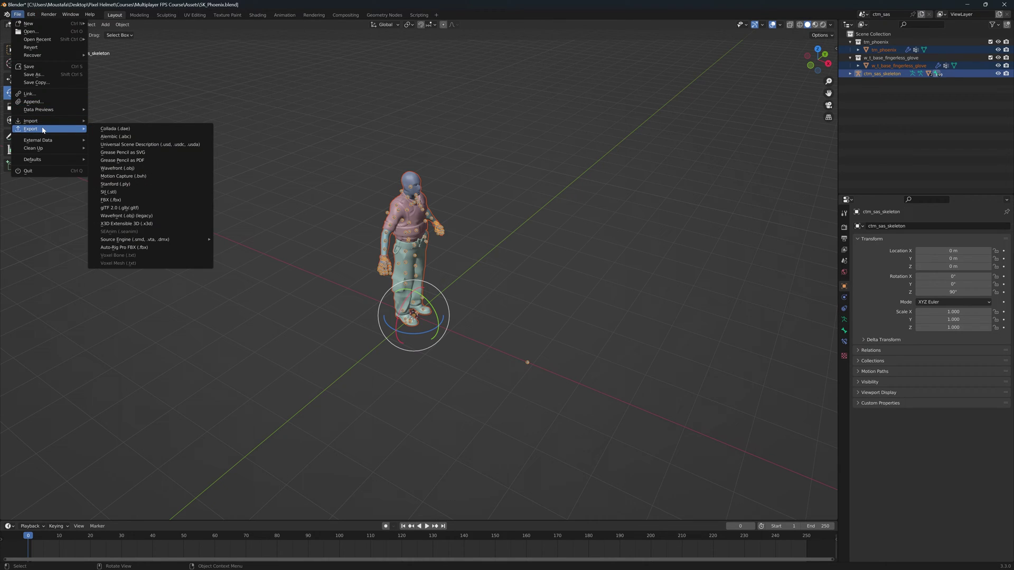
click(109, 200)
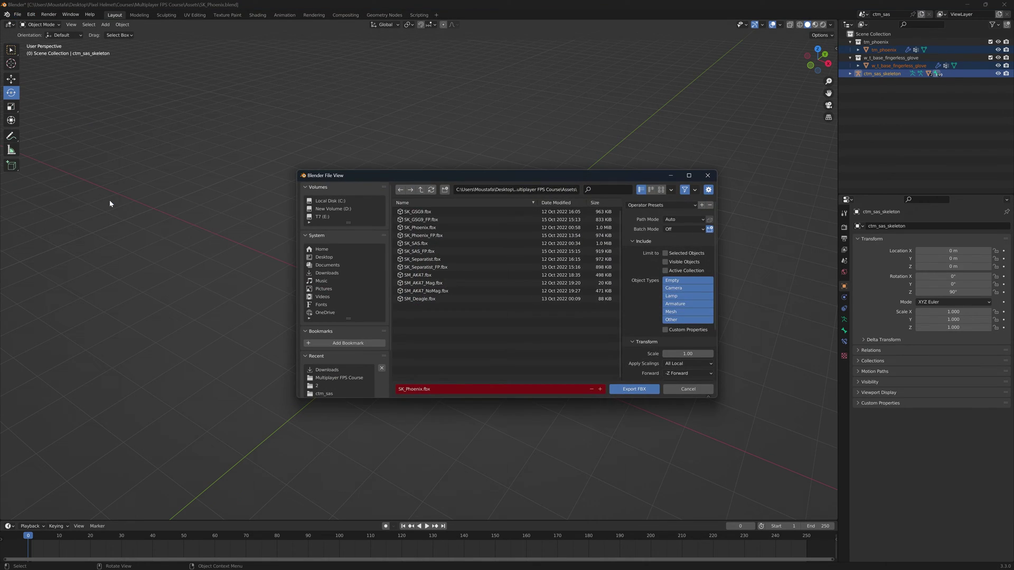
Target the Downloads folder and set the export axes to X Forward and Z Up
click(324, 274)
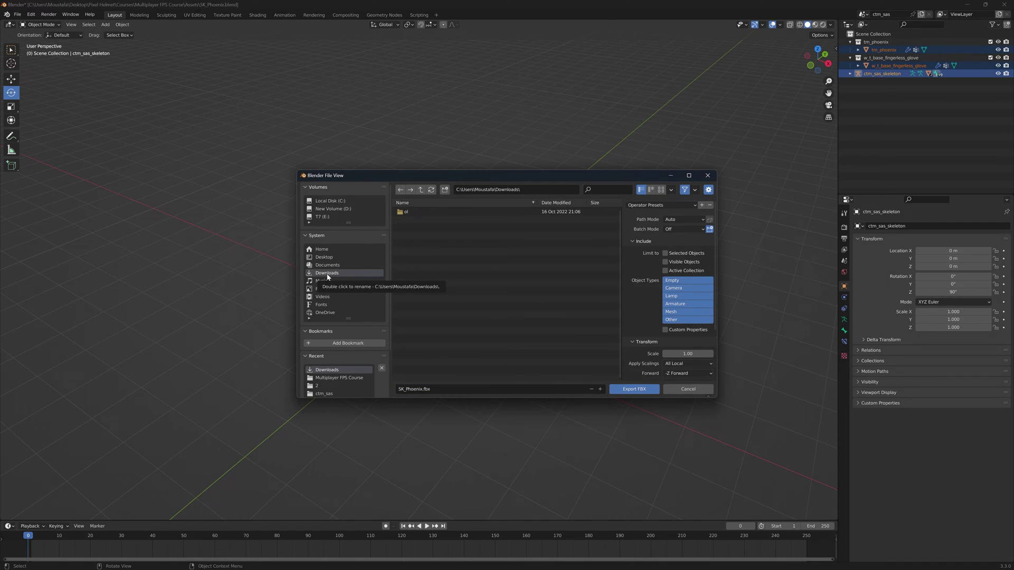
scroll(633, 284, down, 1)
scroll(634, 283, down, 1)
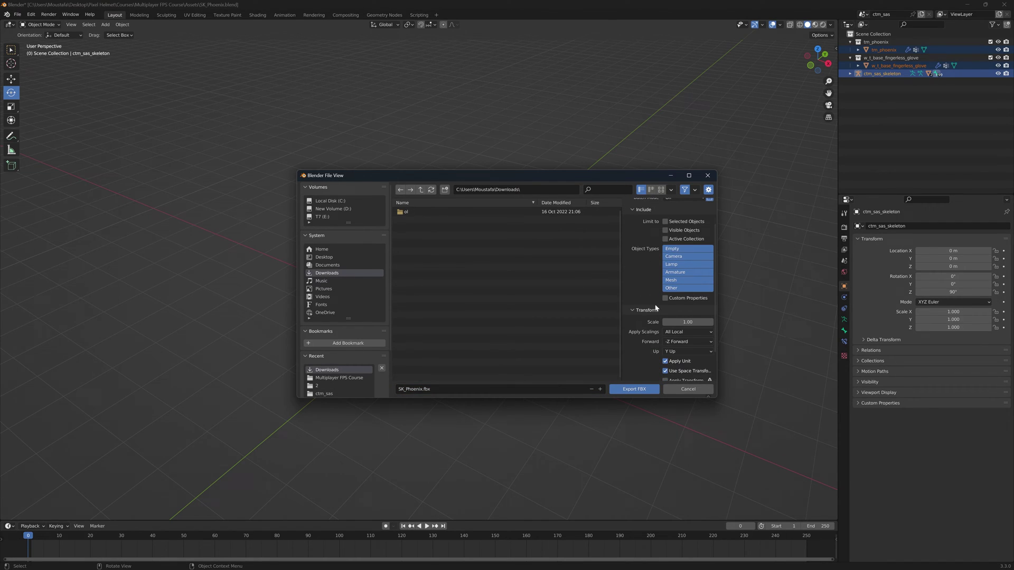
click(671, 343)
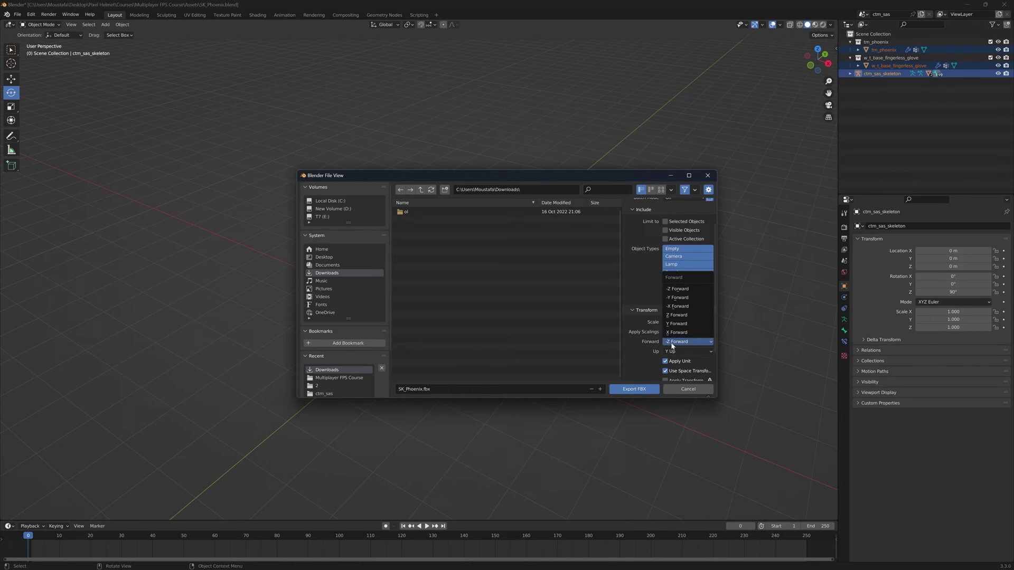
click(676, 333)
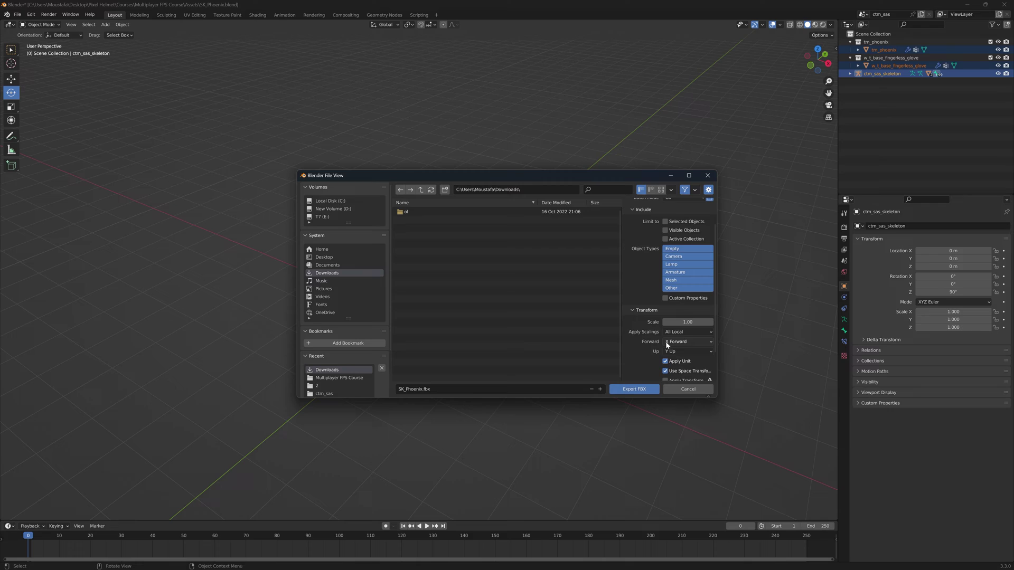
scroll(669, 338, down, 3)
click(677, 320)
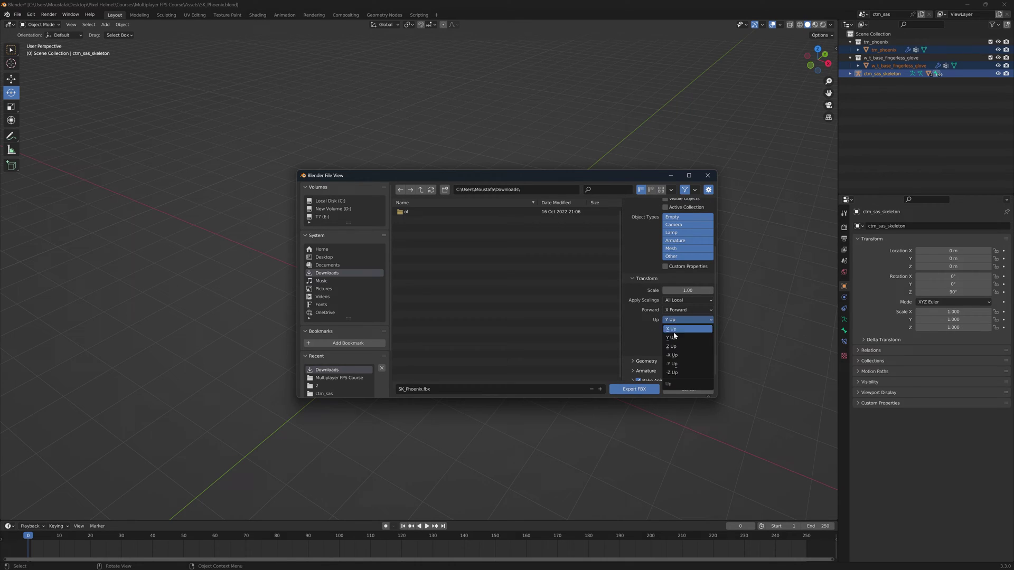
click(671, 347)
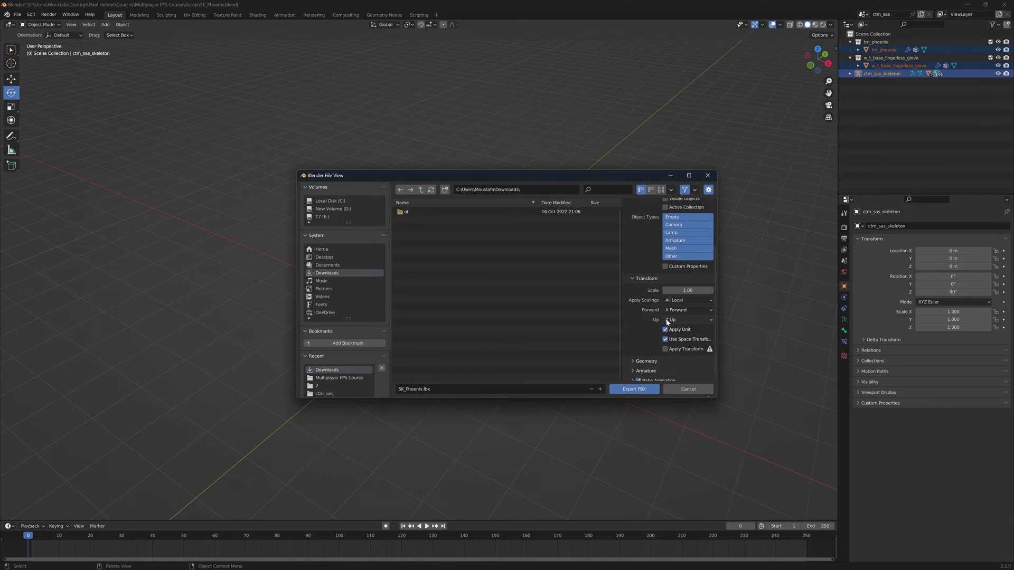
Set geometry smoothing to Face, export SK_Phoenix.fbx, and launch Unreal Engine 5.0.3
scroll(660, 323, down, 1)
click(647, 358)
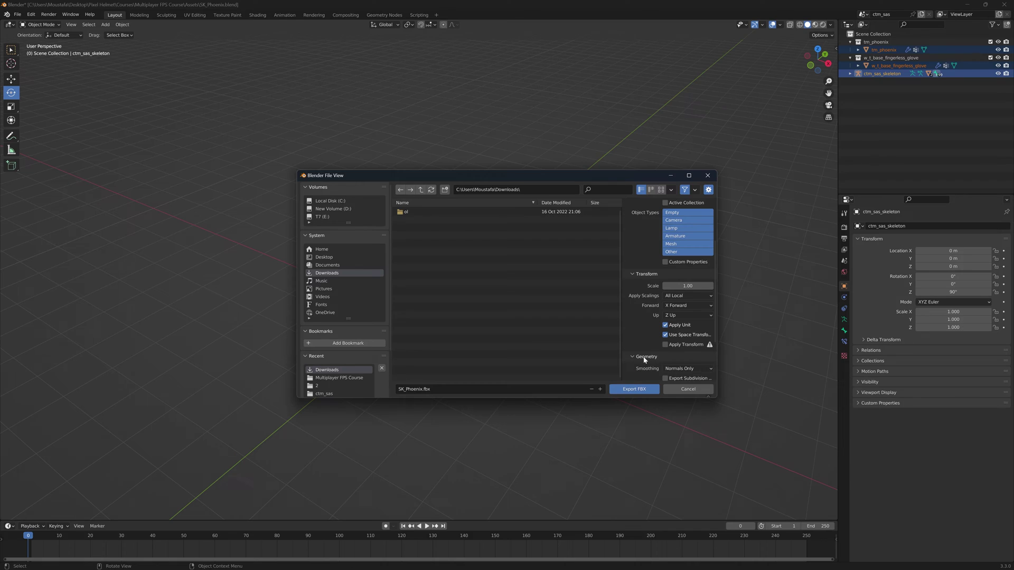
scroll(643, 344, down, 4)
click(669, 327)
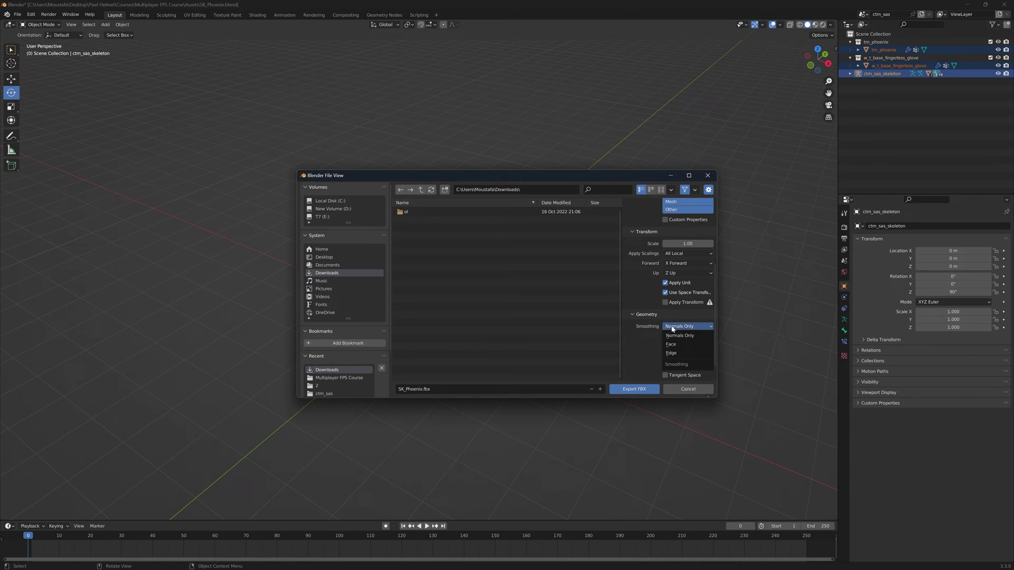
click(673, 346)
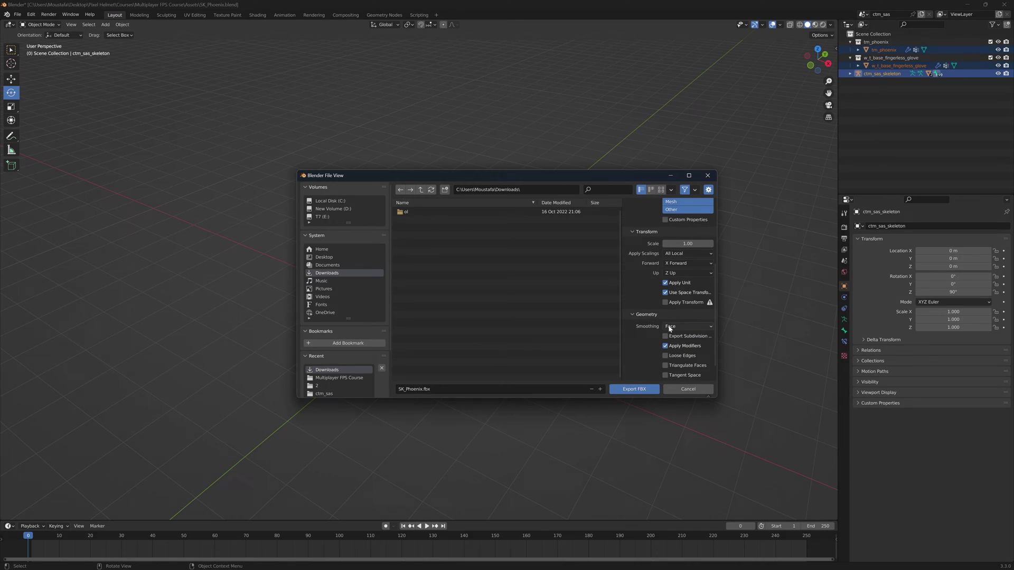
scroll(671, 330, down, 2)
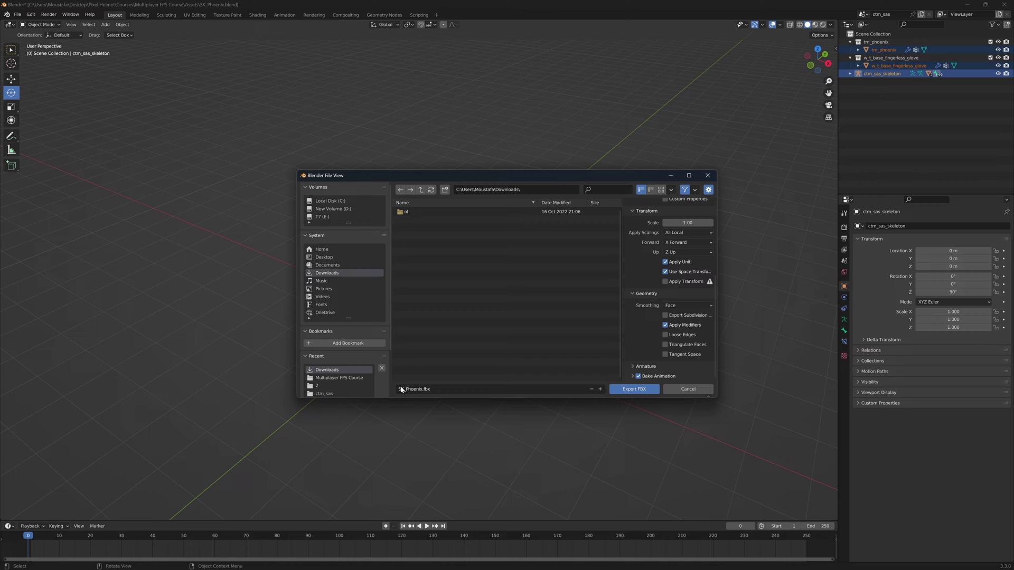
click(631, 389)
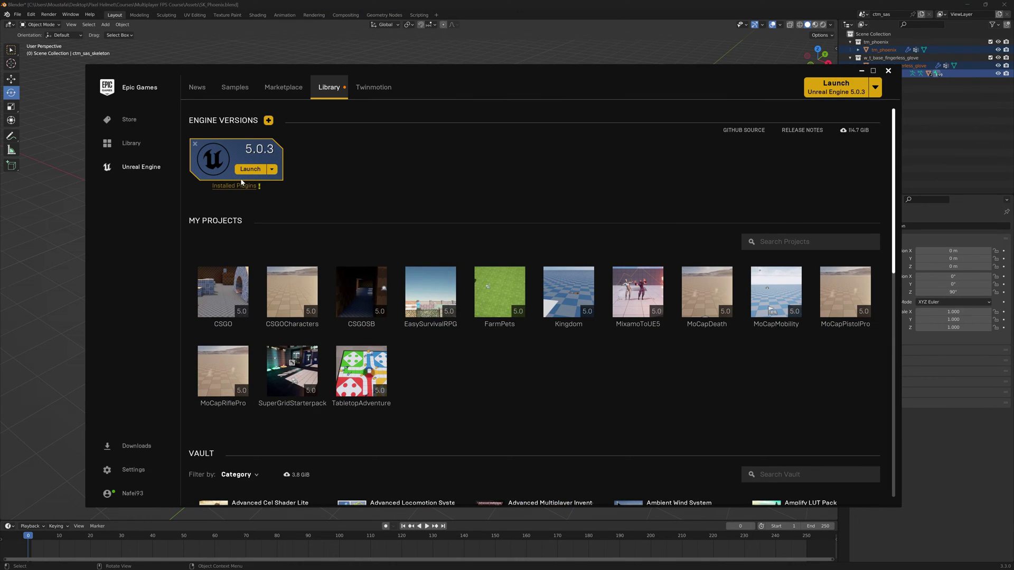
click(249, 169)
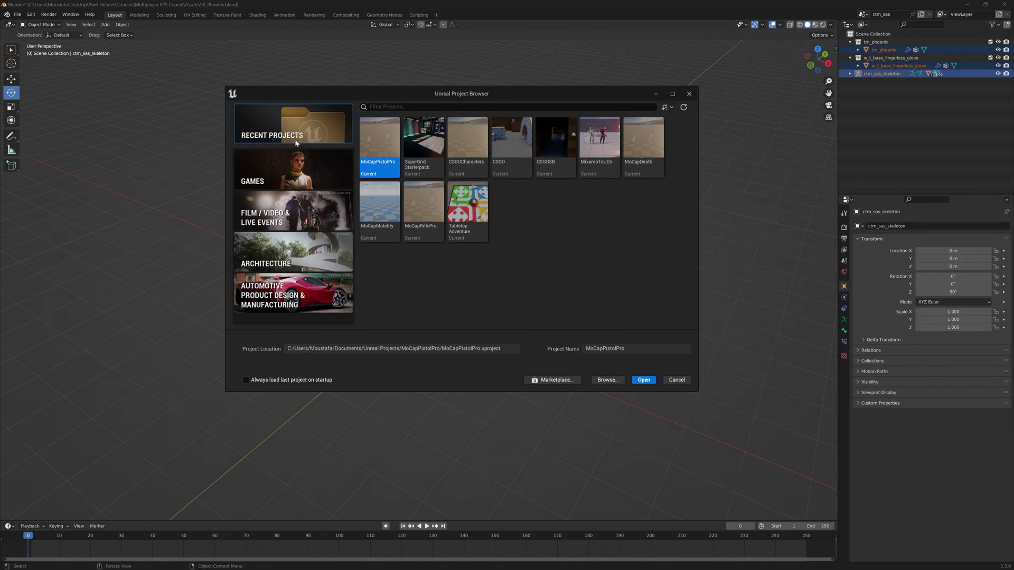
Create a new Games > Blank project named BlenderToUE5
click(286, 177)
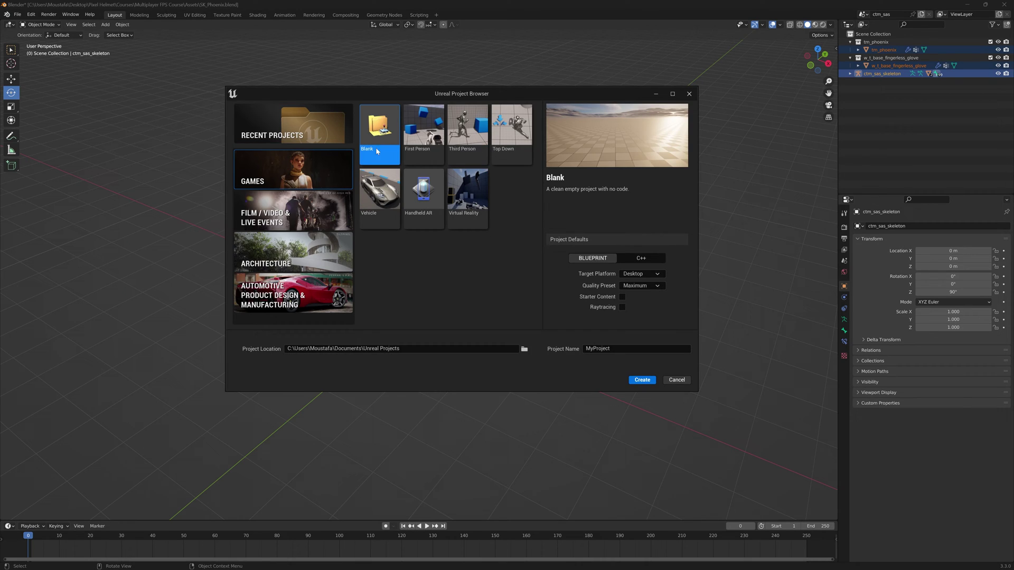
double_click(650, 349)
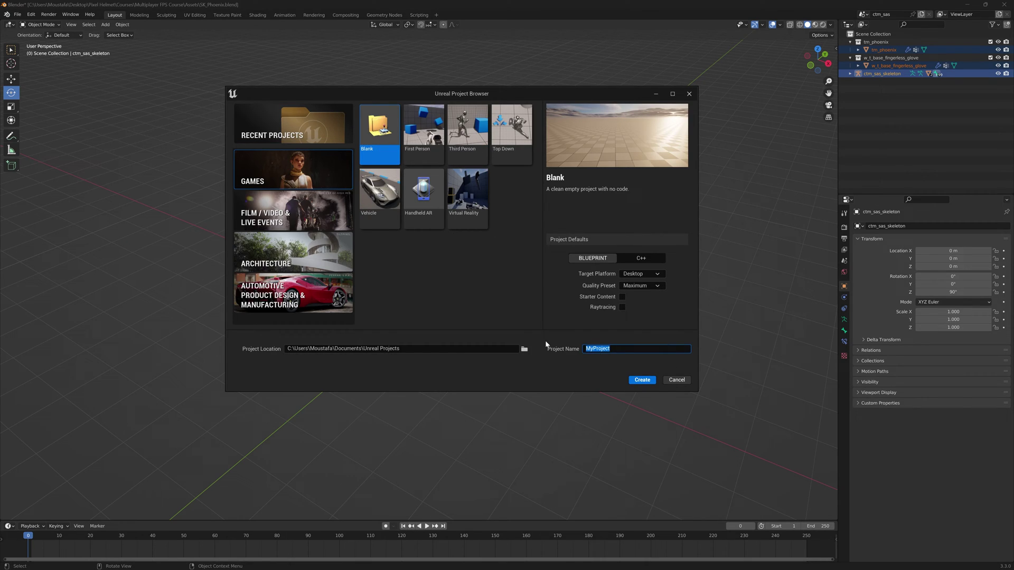
text(BlenderToUE5)
click(642, 380)
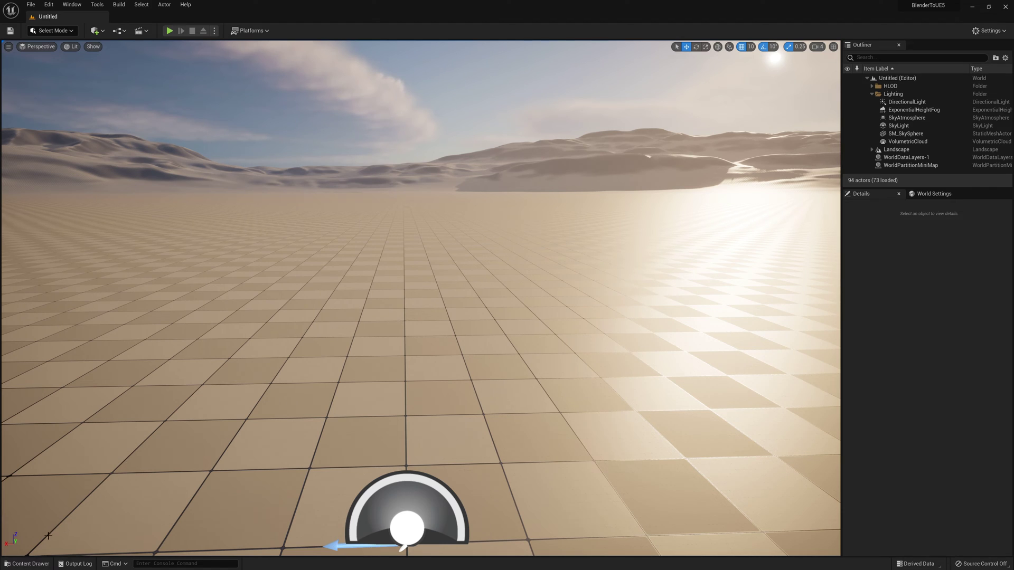
Dock the Content Drawer in the layout and try dragging SK_Phoenix.fbx in from Downloads
click(40, 565)
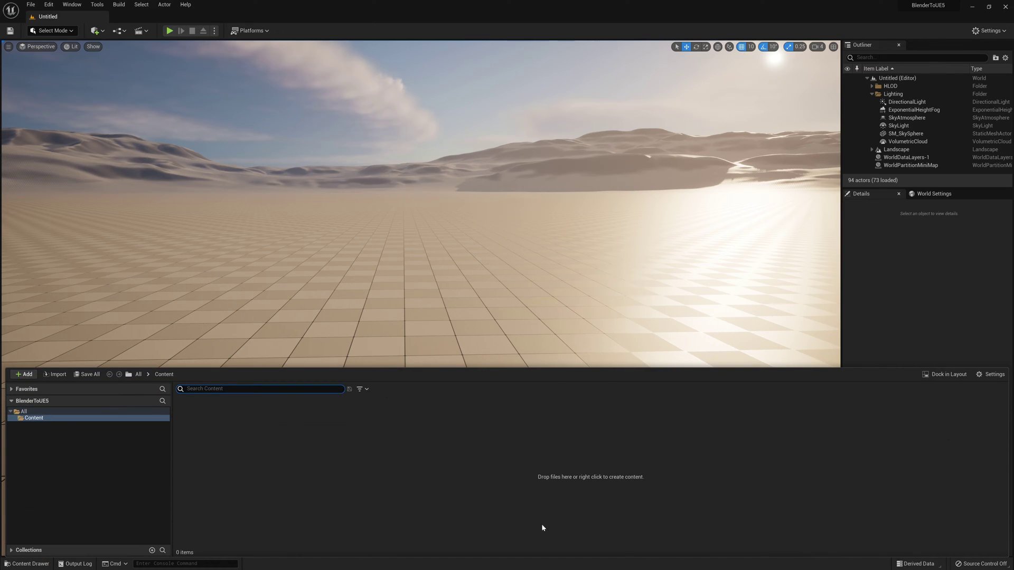
click(946, 375)
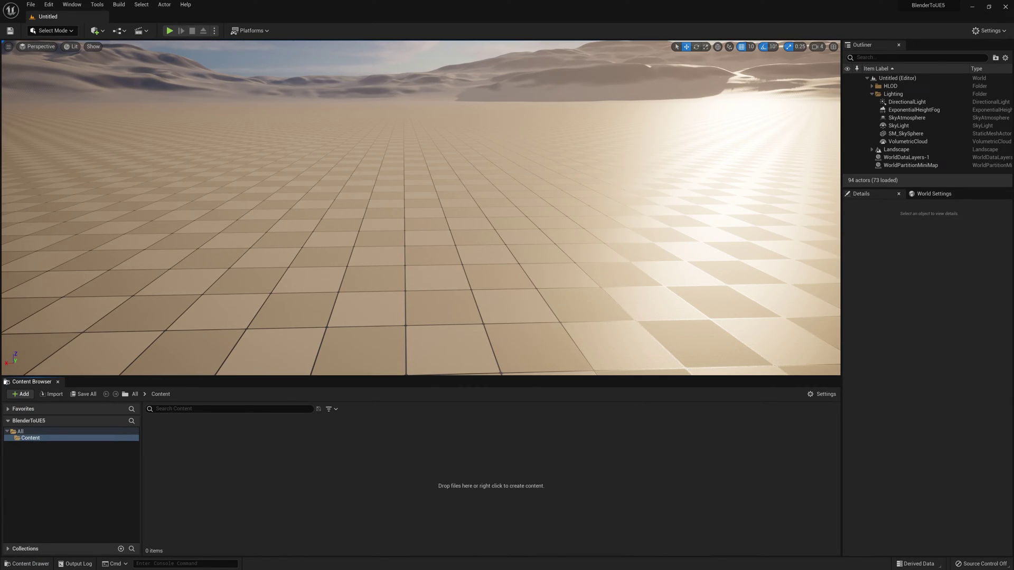
key(alt+Tab)
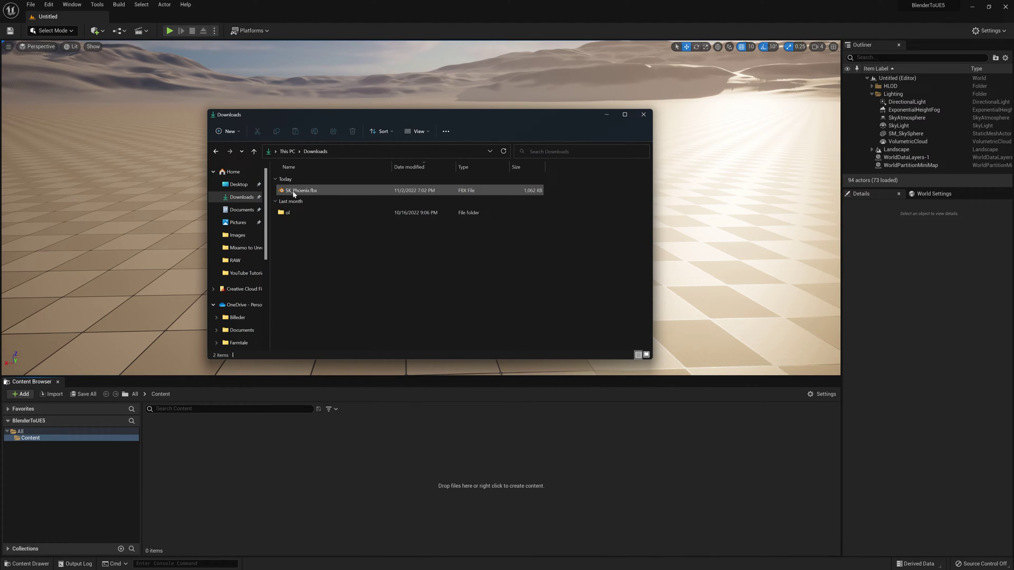
mouse_move(296, 194)
mouse_down()
mouse_move(325, 408)
mouse_move(289, 473)
mouse_move(300, 193)
mouse_move(303, 201)
mouse_up()
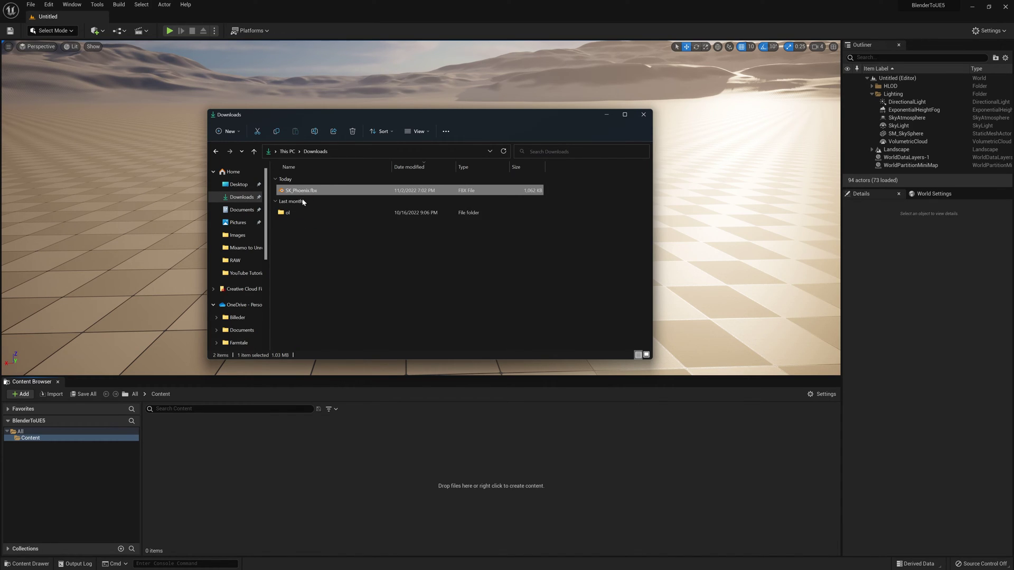
click(318, 438)
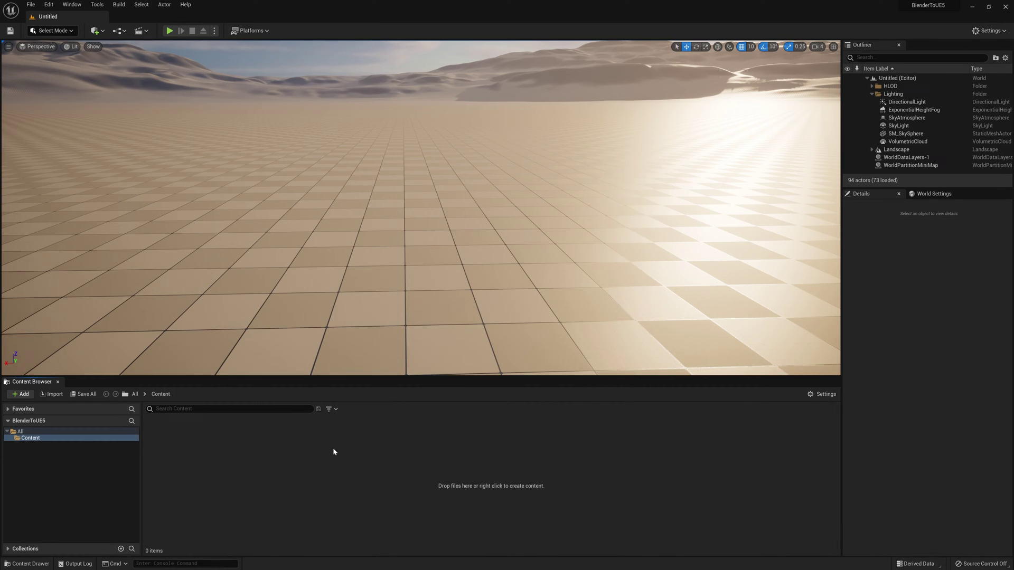
Import SK_Phoenix.fbx from Downloads into Content with the default FBX import options
right_click(333, 452)
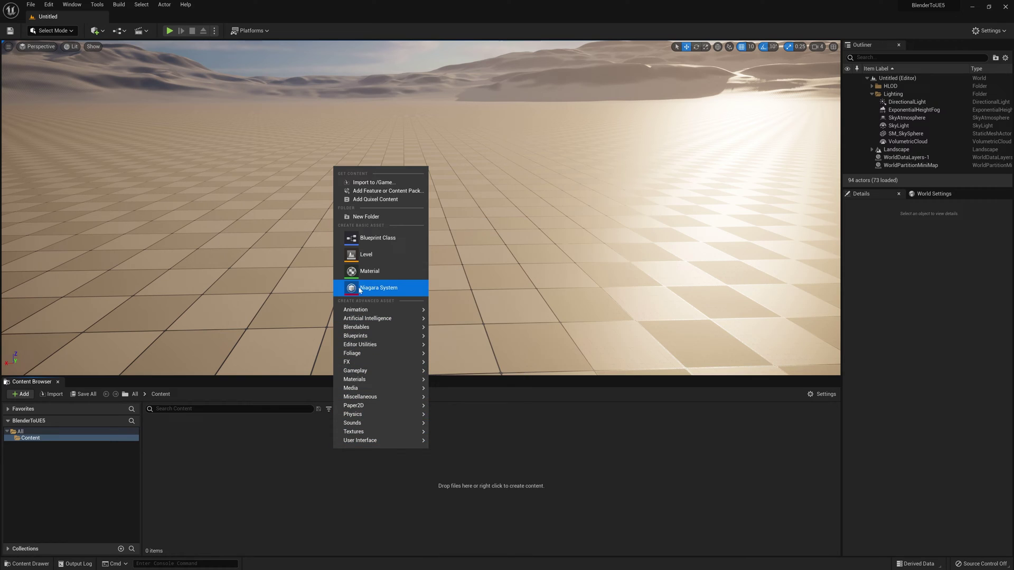
click(364, 183)
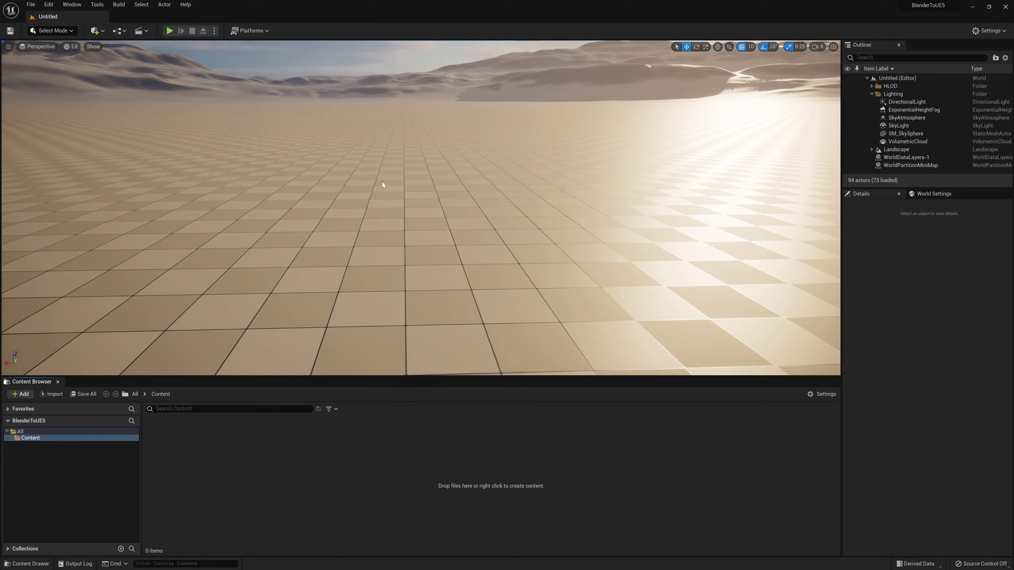
scroll(37, 89, up, 5)
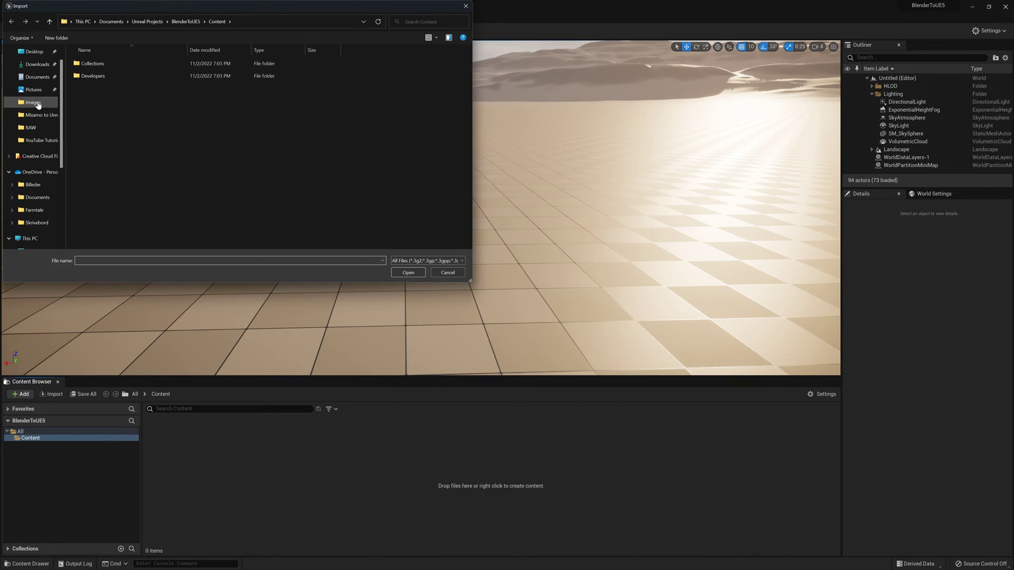
click(33, 82)
click(95, 73)
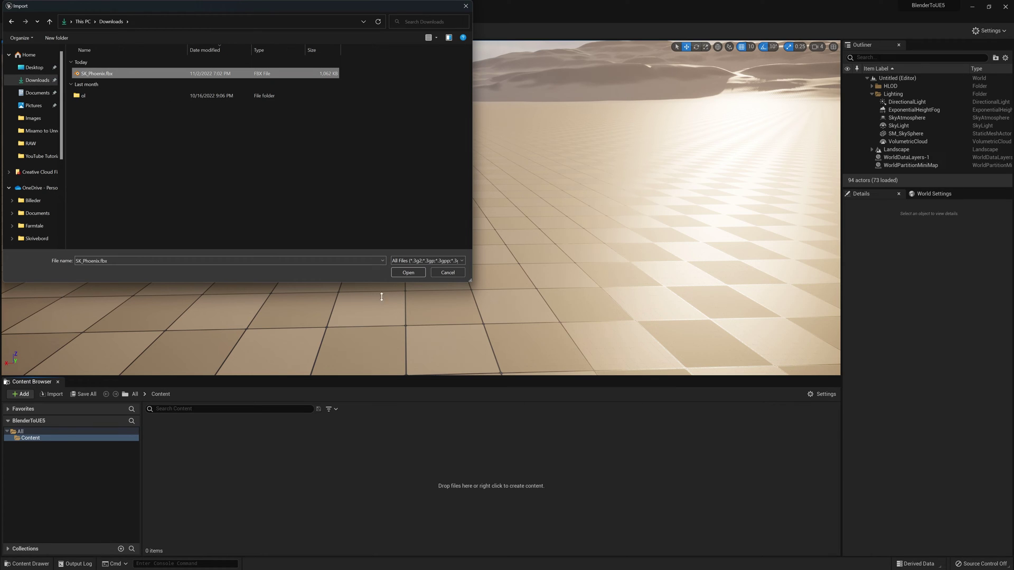
click(409, 274)
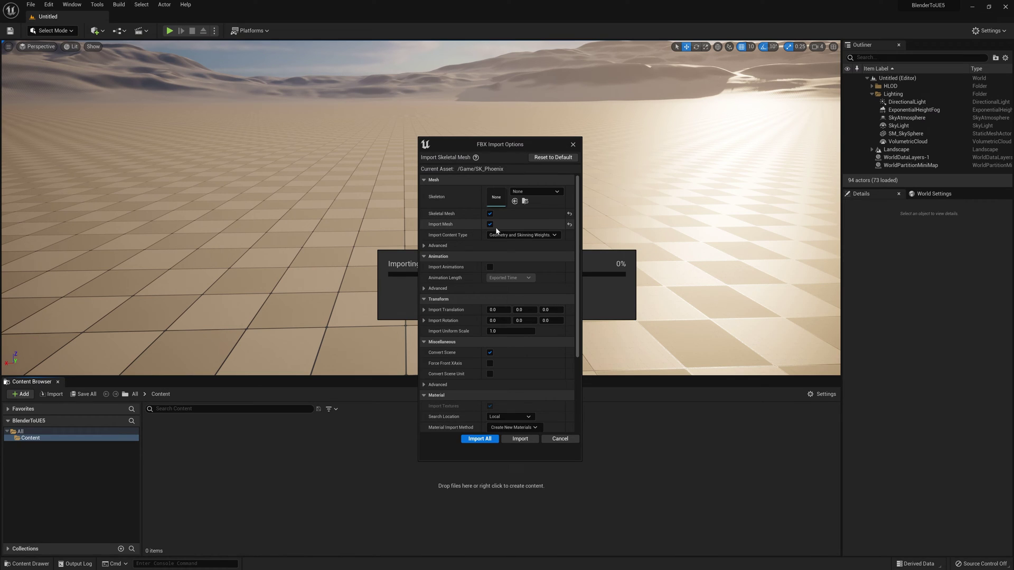
scroll(473, 245, down, 5)
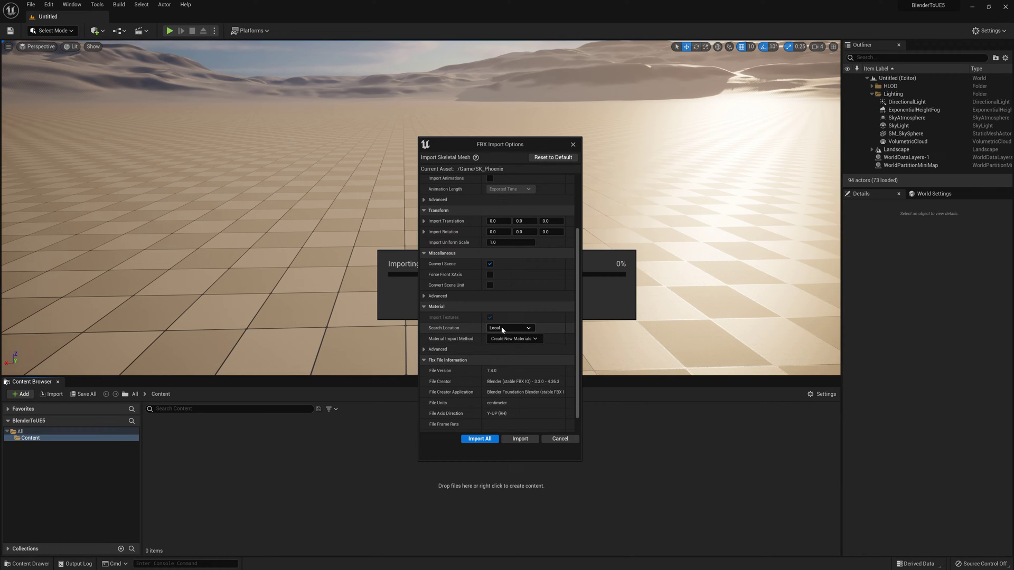
scroll(480, 323, up, 2)
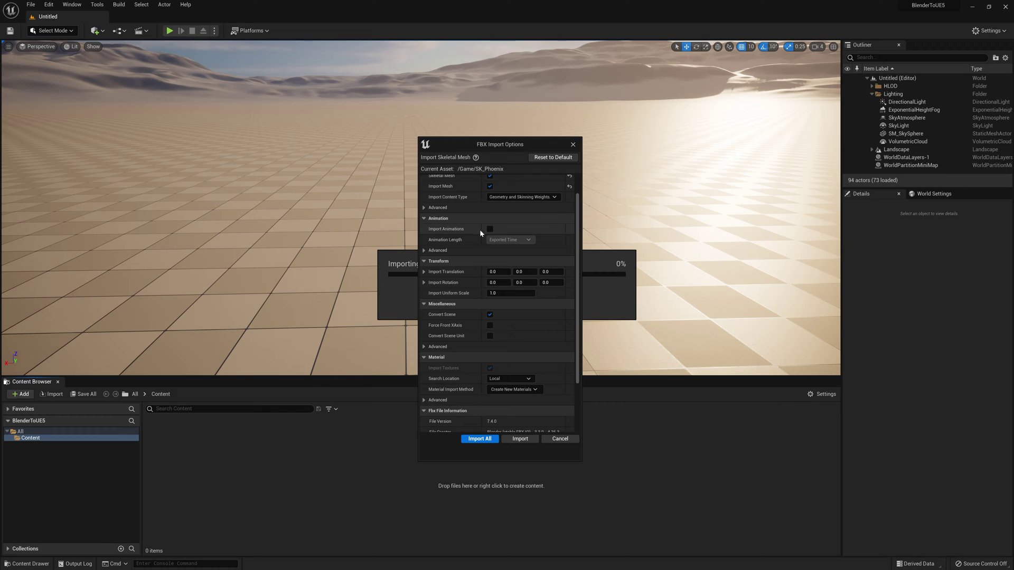
click(479, 439)
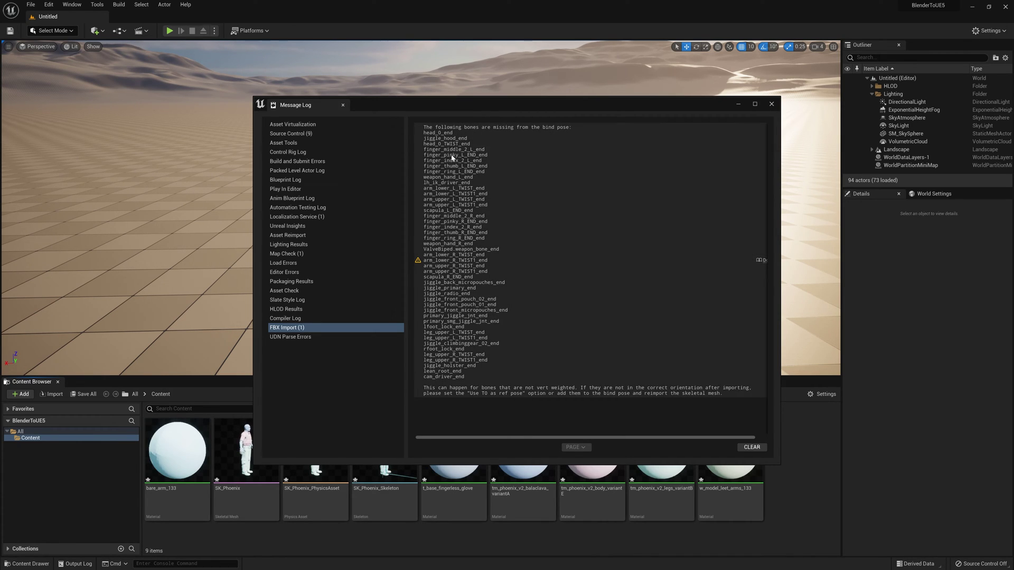
Close the Message Log and force delete all nine imported SK_Phoenix assets
click(771, 104)
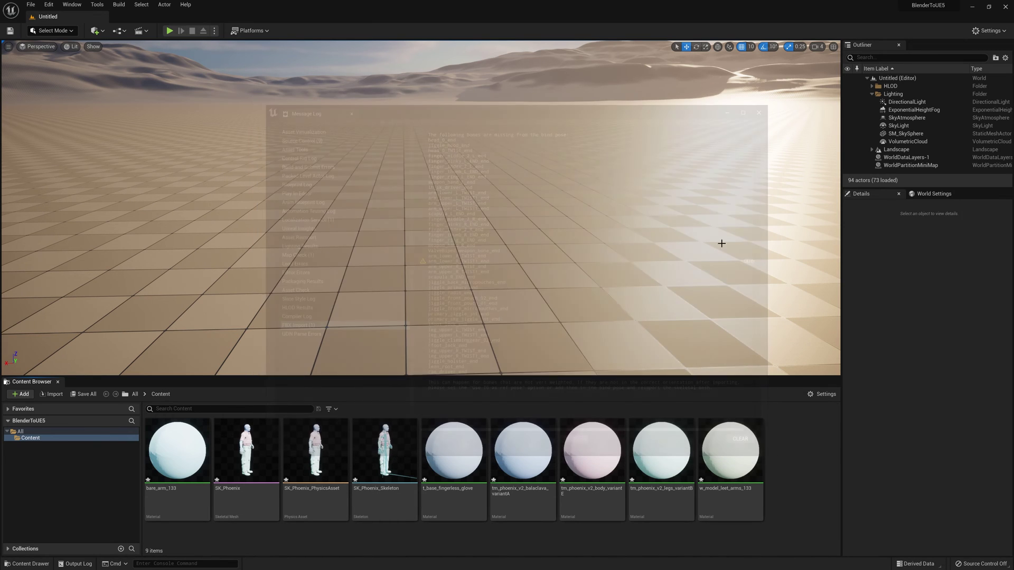
click(719, 448)
key(ctrl+a)
key(Delete)
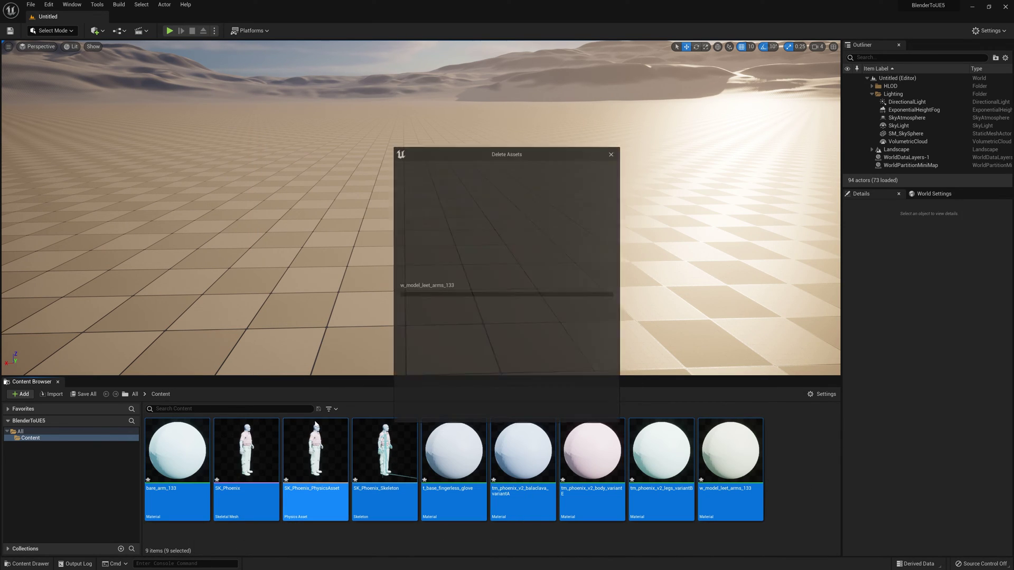
click(450, 417)
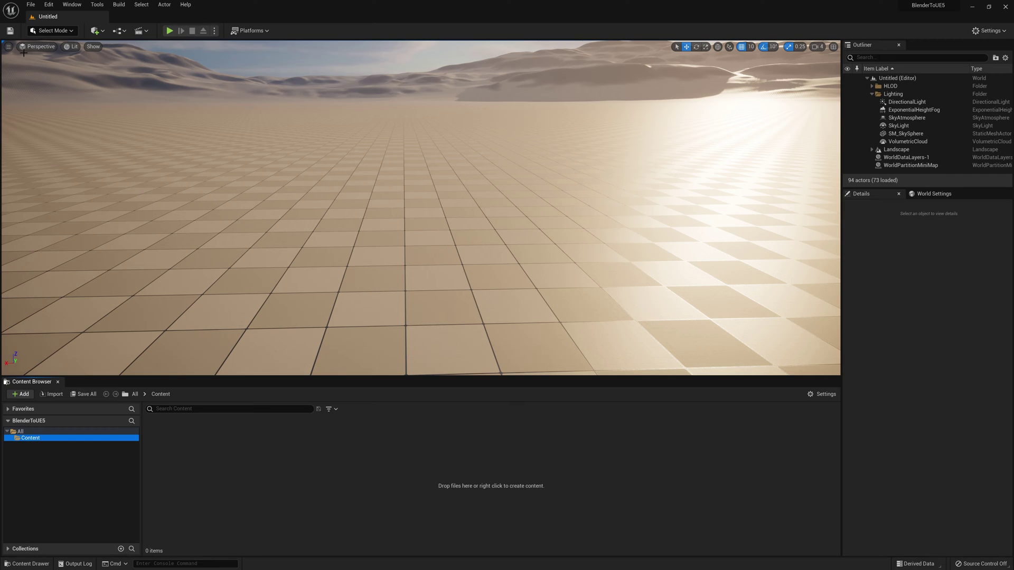
Run Fix Up Redirectors in Folder on the Content folder
click(30, 4)
click(43, 74)
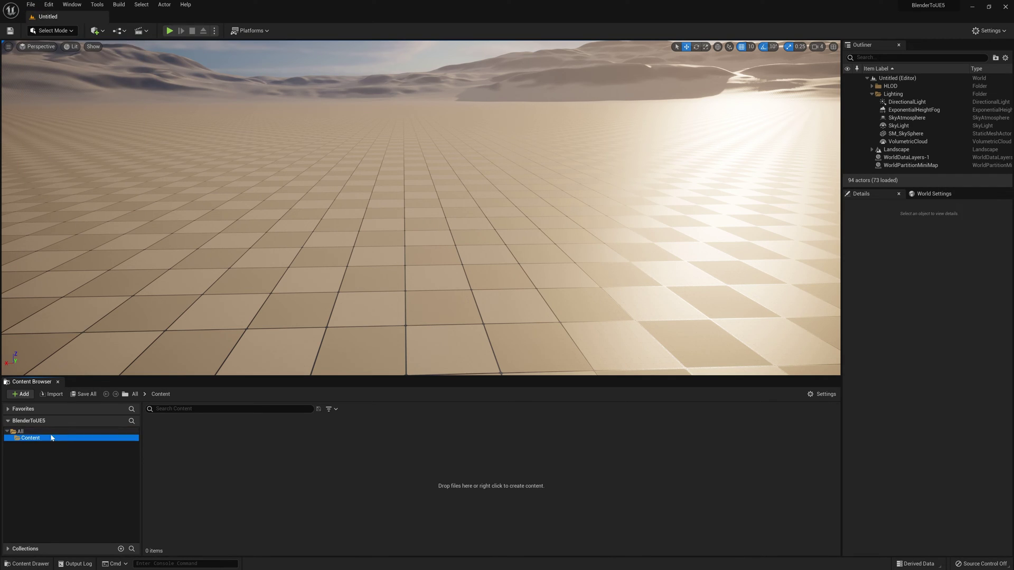
right_click(30, 438)
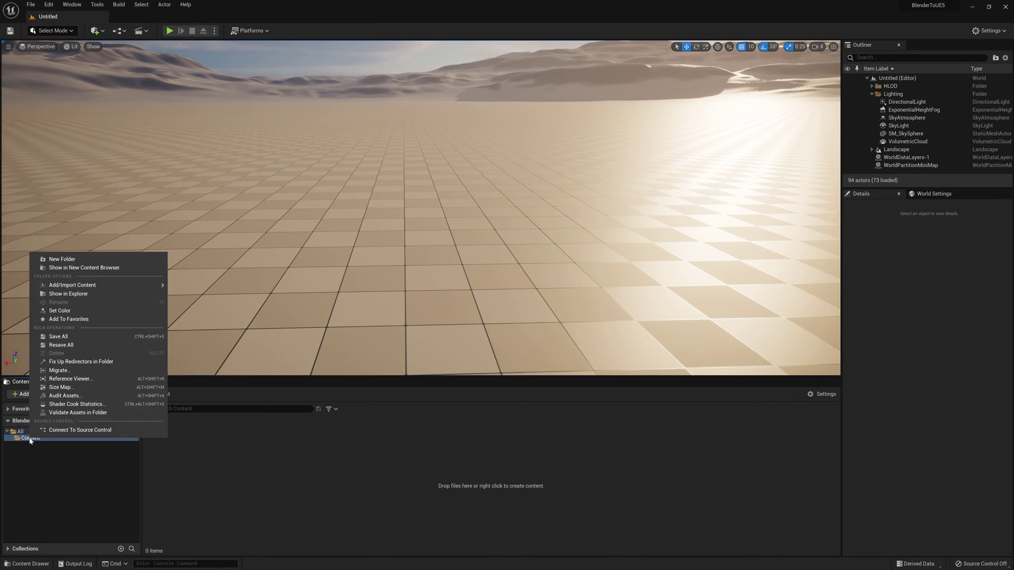
click(107, 362)
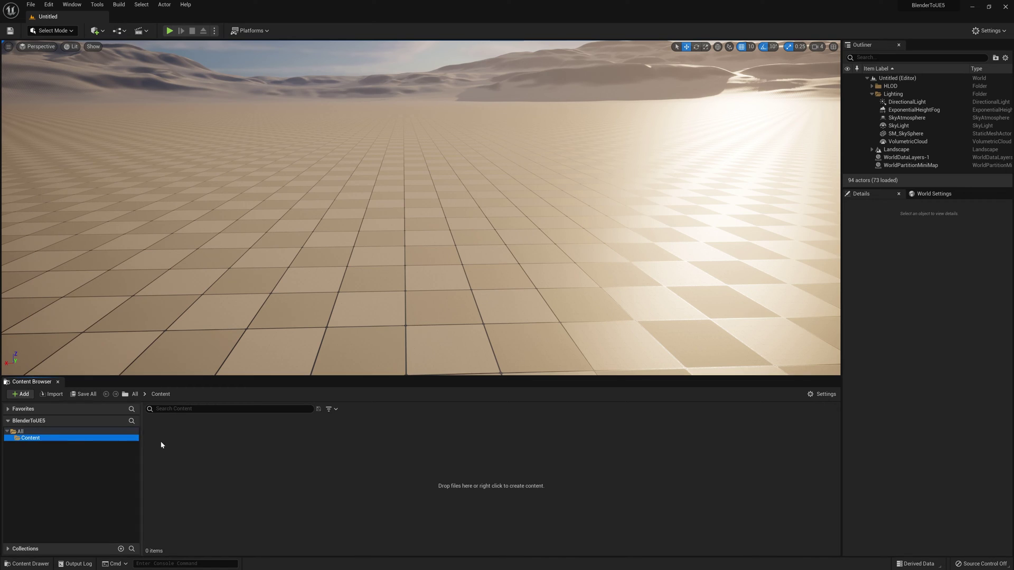
Drag SK_Phoenix.fbx from Downloads into Content and import it with Use T0 As Ref Pose ticked
key(alt+Tab)
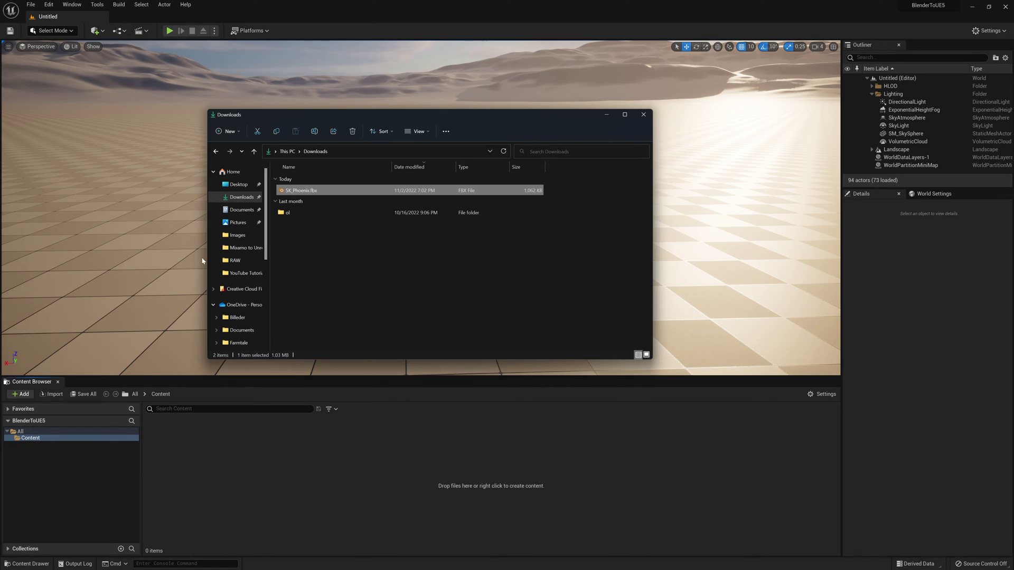
drag(288, 191, 302, 411)
drag(289, 449, 289, 449)
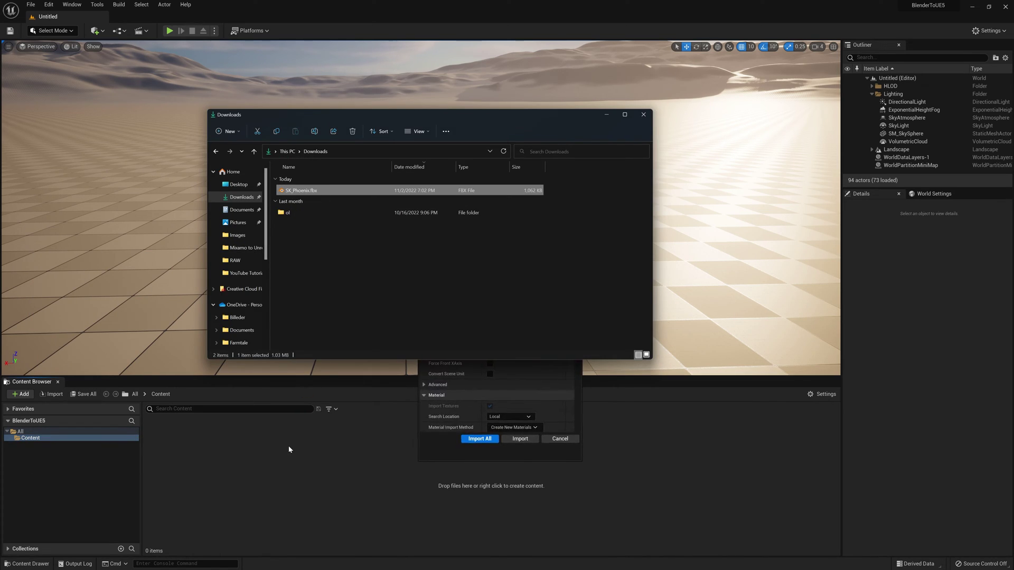
click(433, 448)
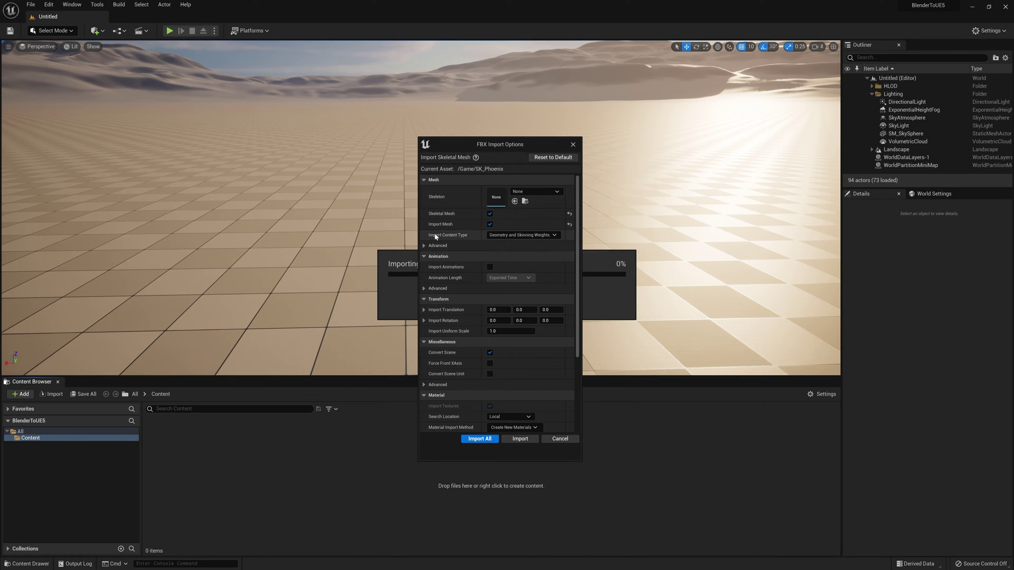
click(426, 247)
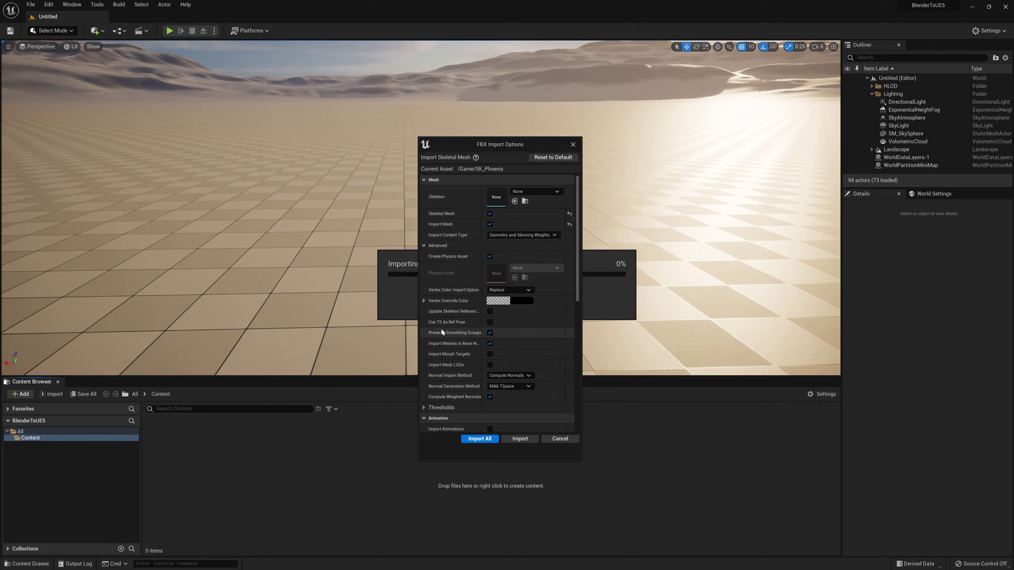
click(489, 322)
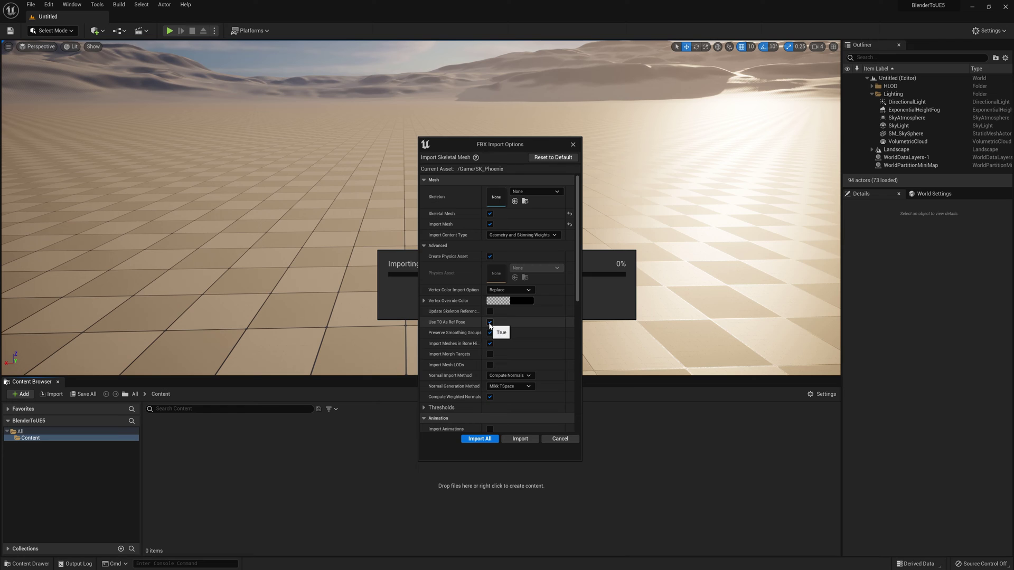
click(479, 439)
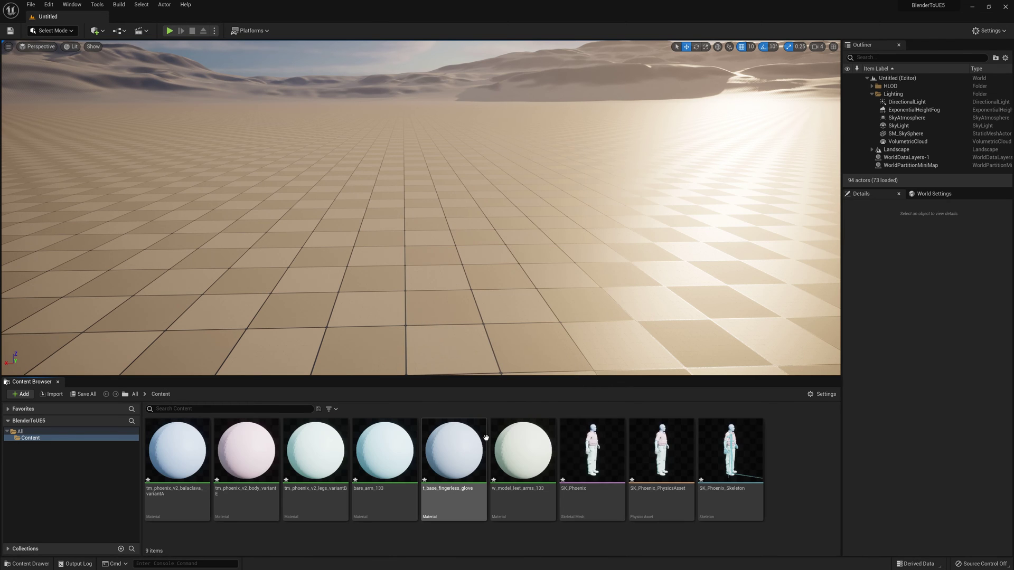
Drag the SK_Phoenix skeletal mesh onto the checkered floor, then deselect it
right_drag(437, 242, 437, 243)
drag(584, 454, 441, 272)
right_drag(441, 272, 451, 290)
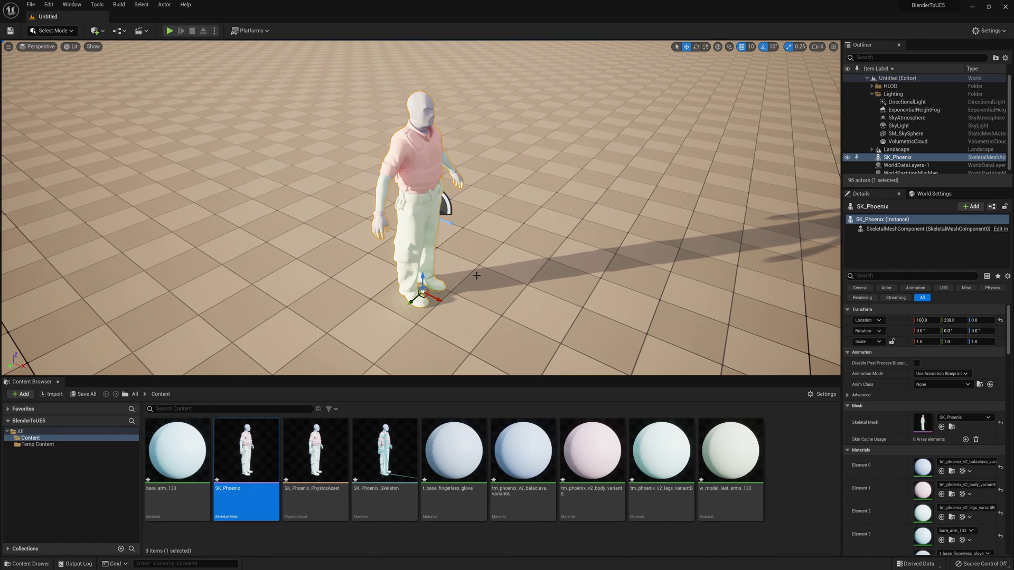
click(484, 255)
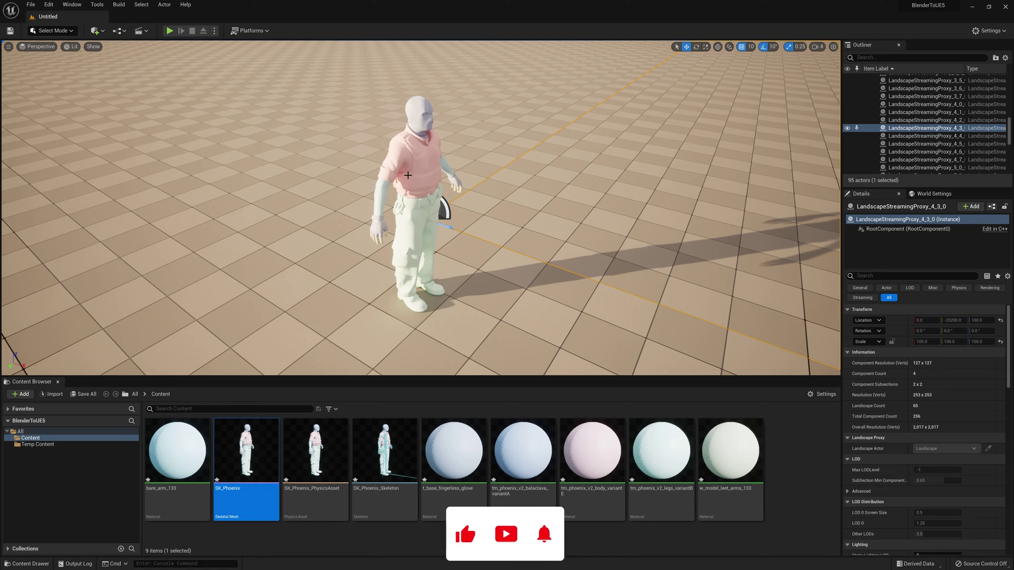
right_drag(400, 171, 581, 208)
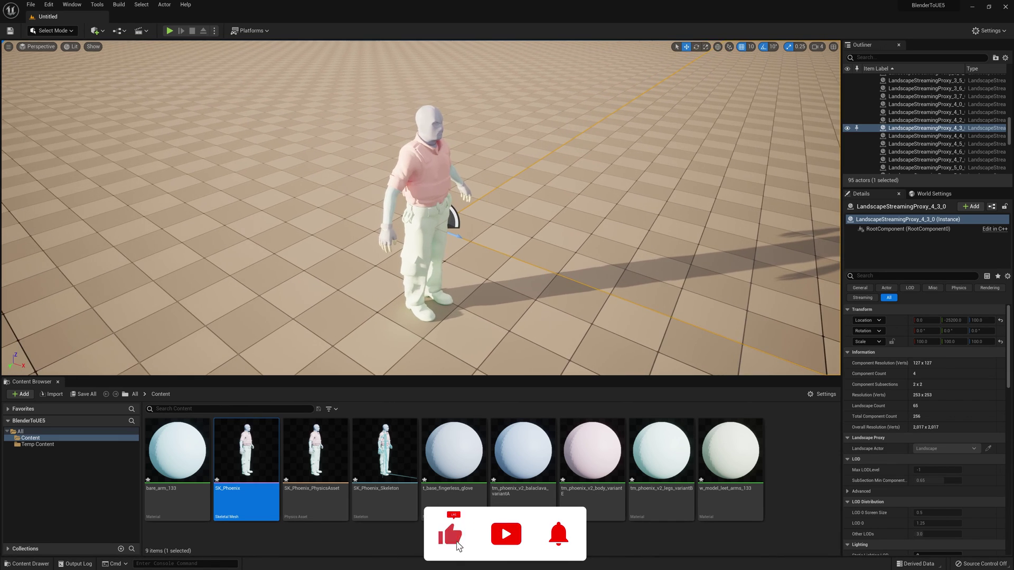